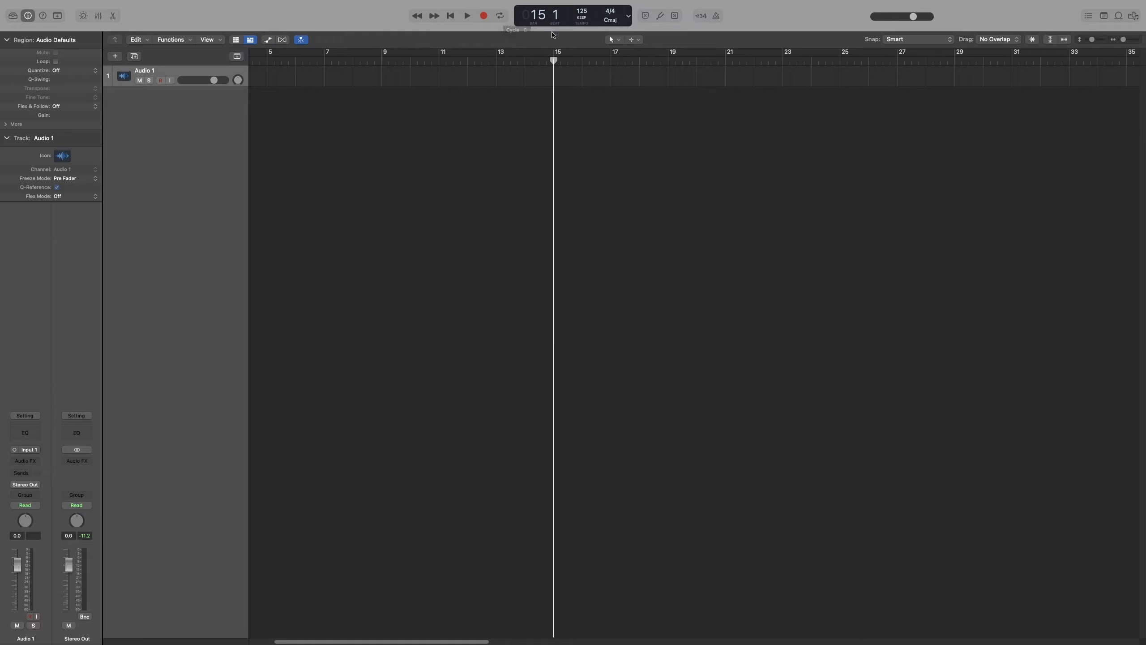
Step: Open the Loop Browser and add the 80s Back Beat 01 loop to the Audio 1 track at bar 13
key(o)
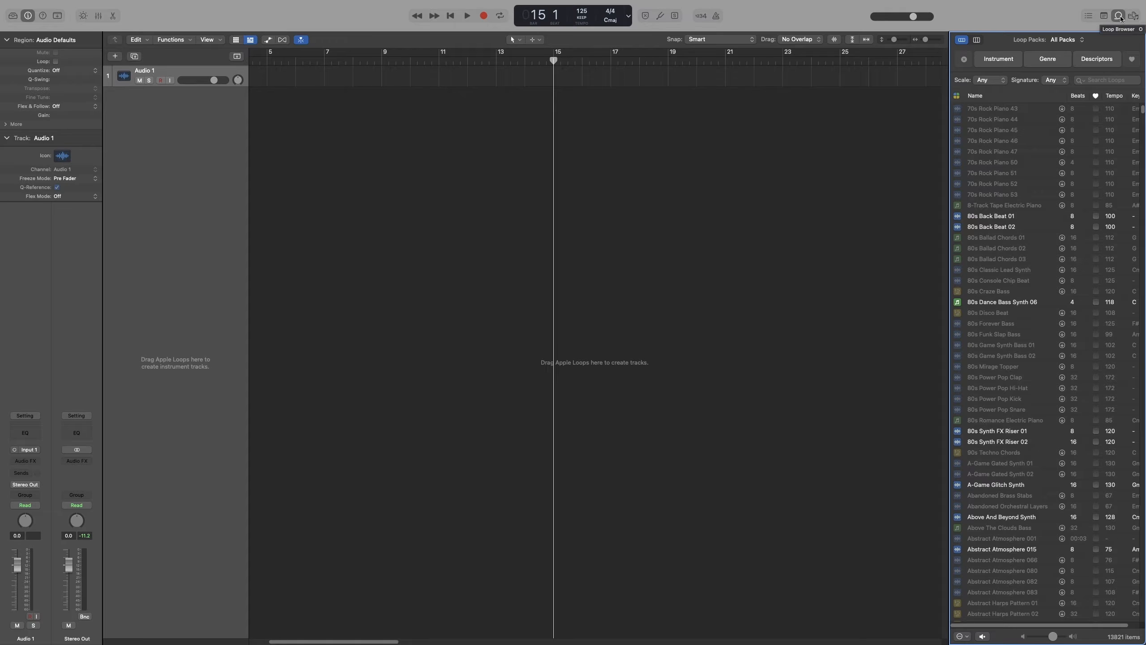
click(956, 96)
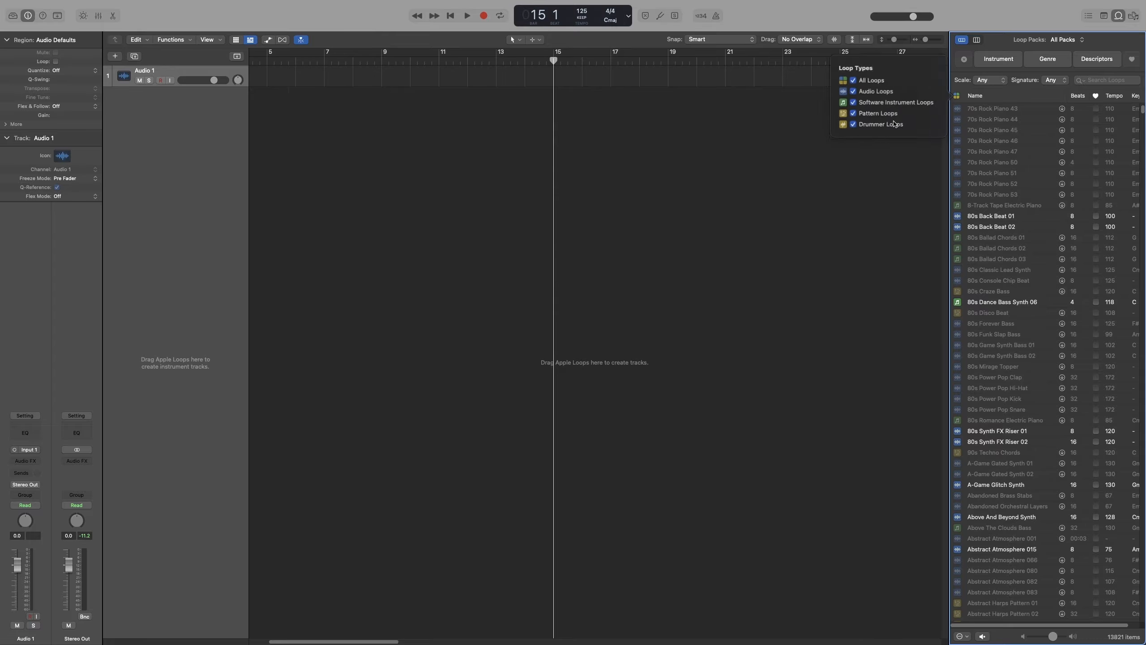
click(918, 185)
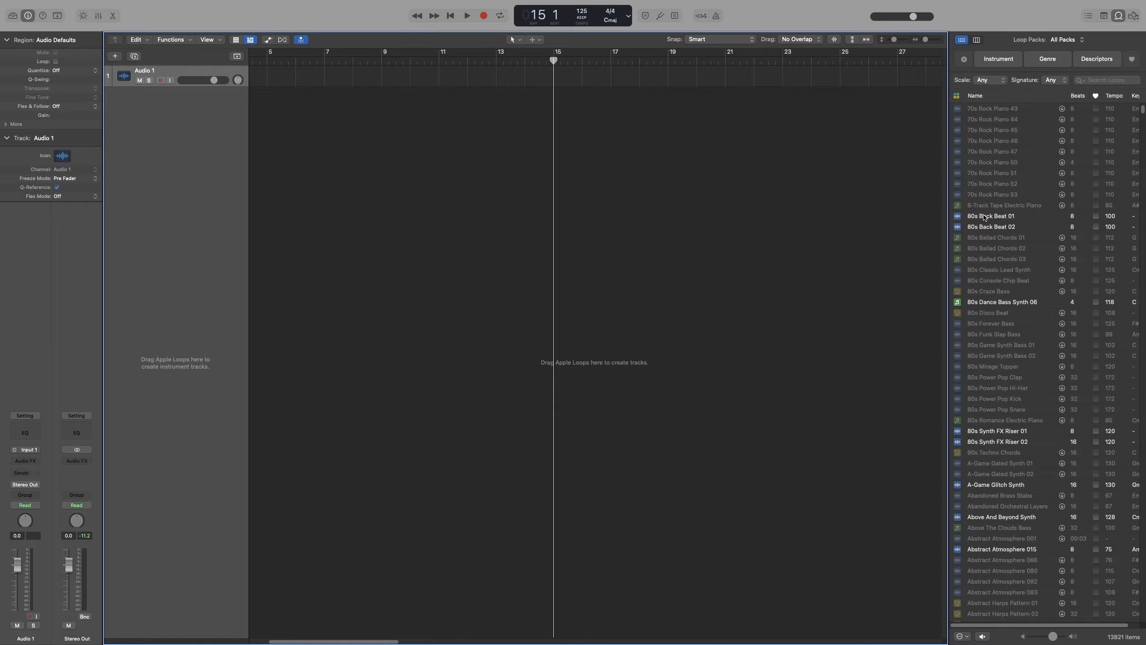
drag(1002, 215, 497, 87)
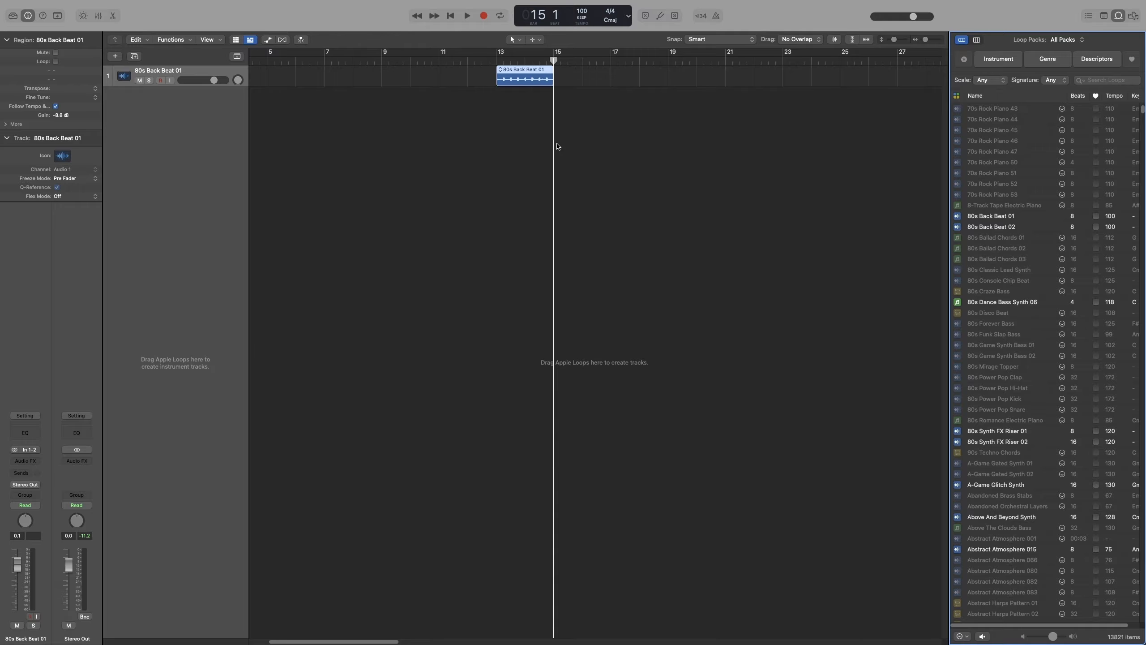
Step: Play the drum loop from bar 13 and stop playback
click(497, 62)
key(space)
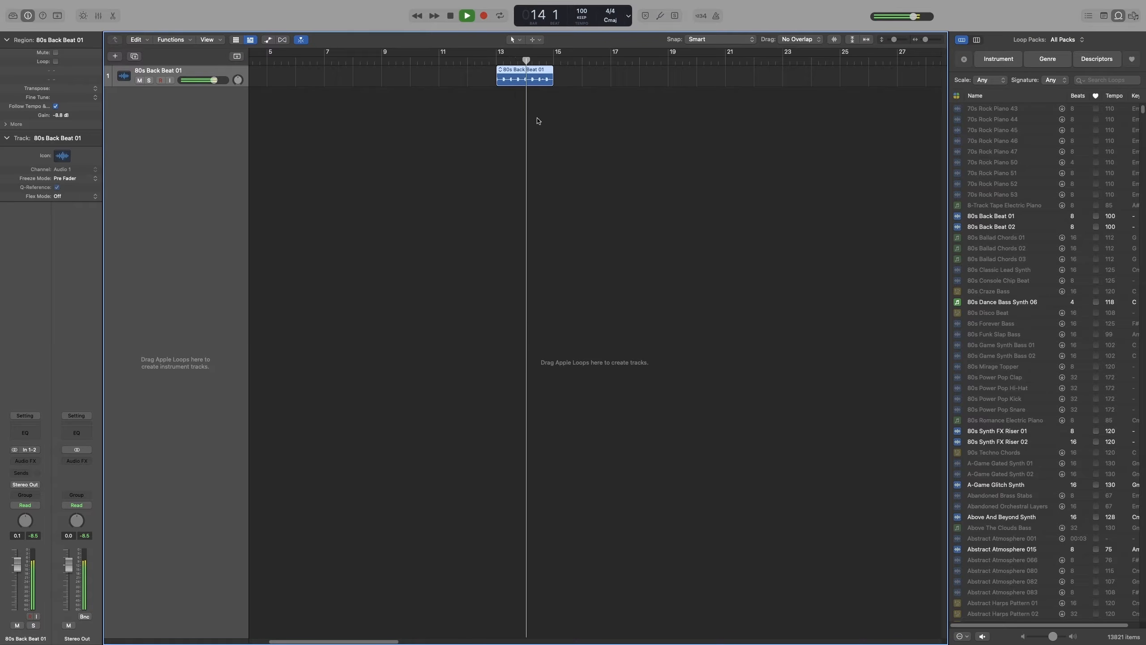
key(space)
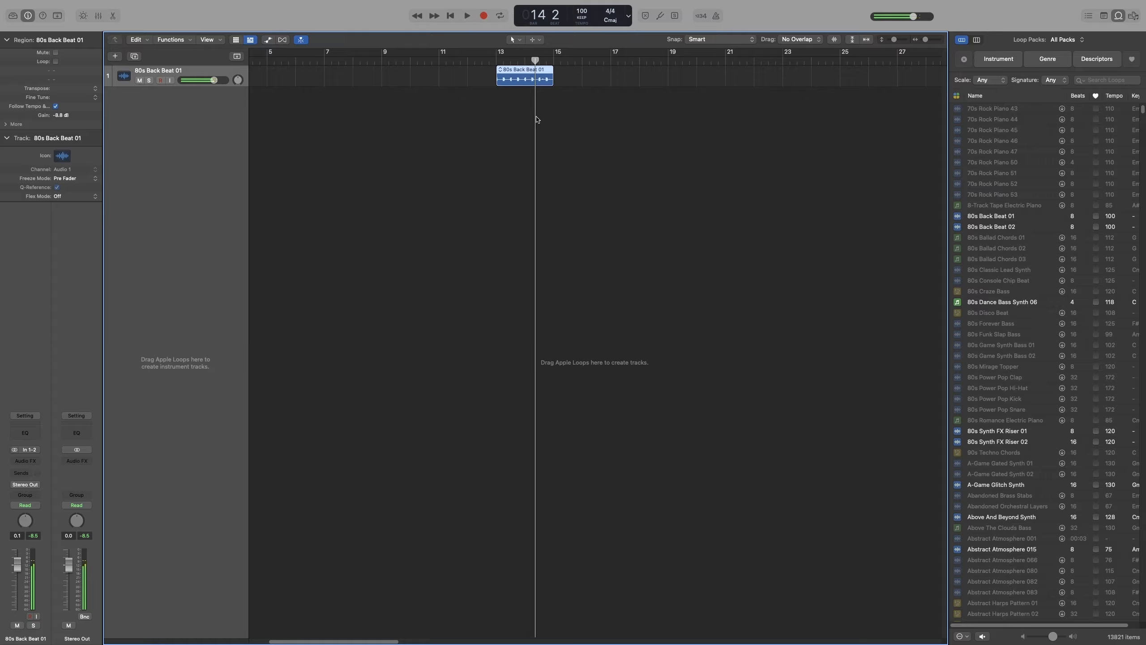
Step: Close the Loop Browser, create a cycle range from bar 13 to bar 15, and audition it
click(1116, 17)
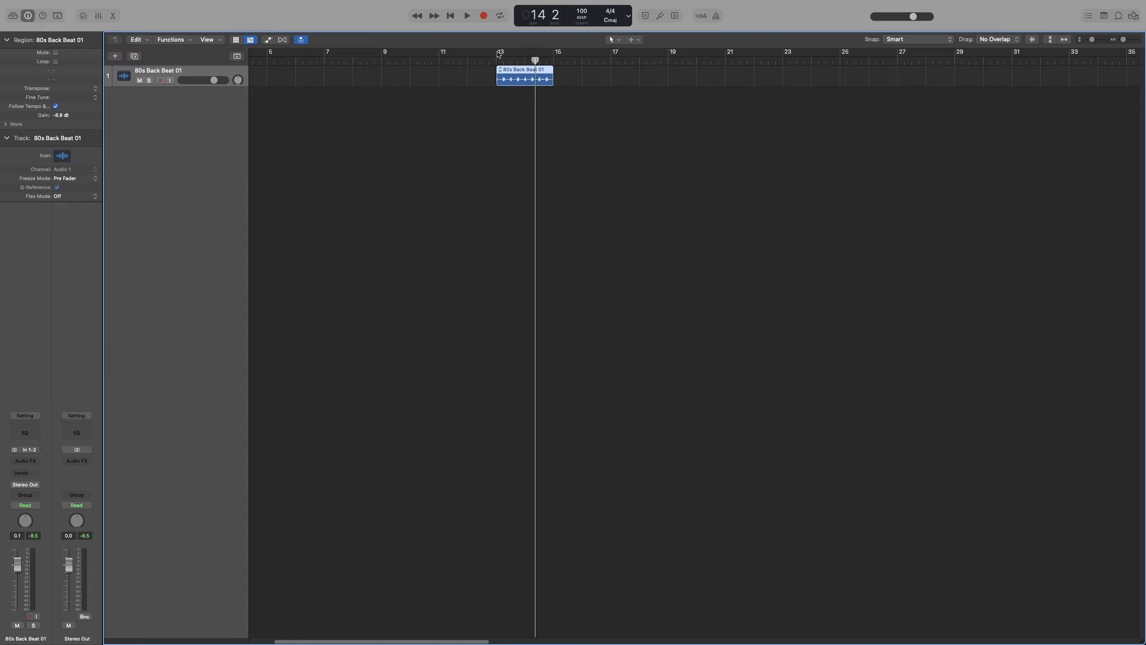
drag(498, 54, 555, 55)
key(space)
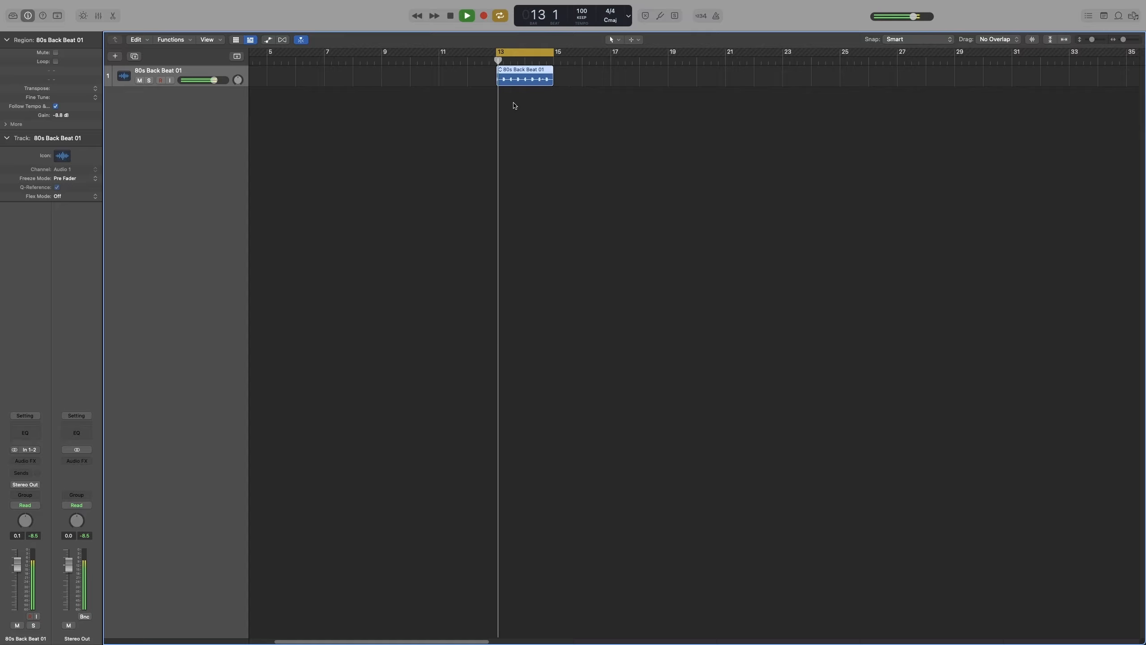
key(space)
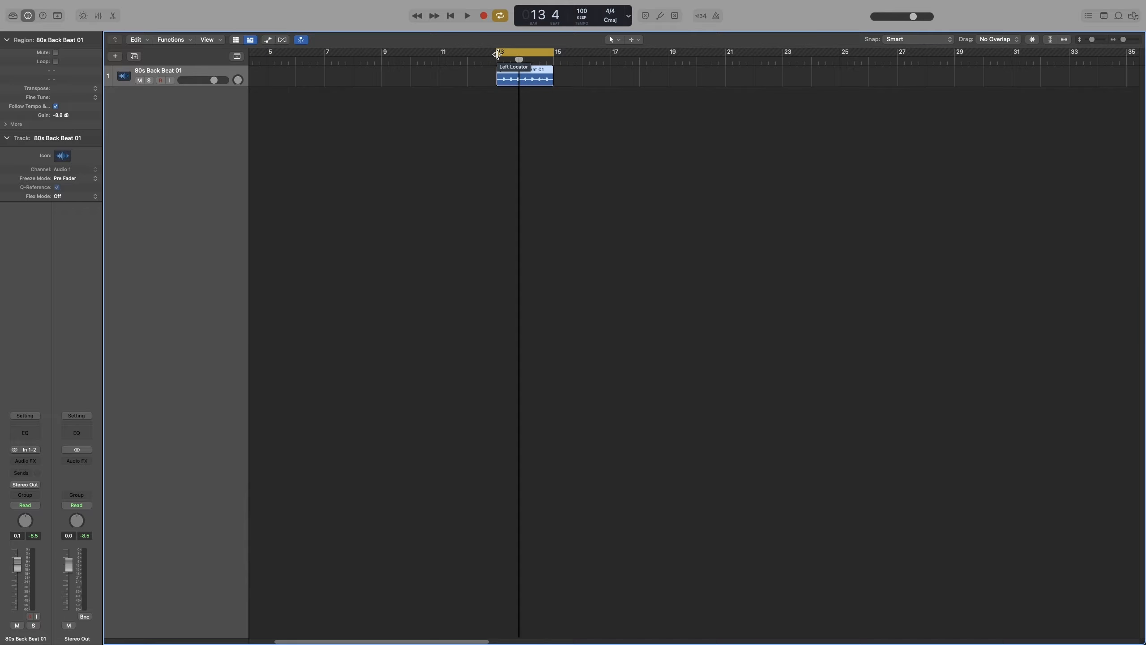
Step: Extend the end of the cycle range to bar 17 and toggle Cycle mode on and off, leaving it off
drag(497, 54, 609, 72)
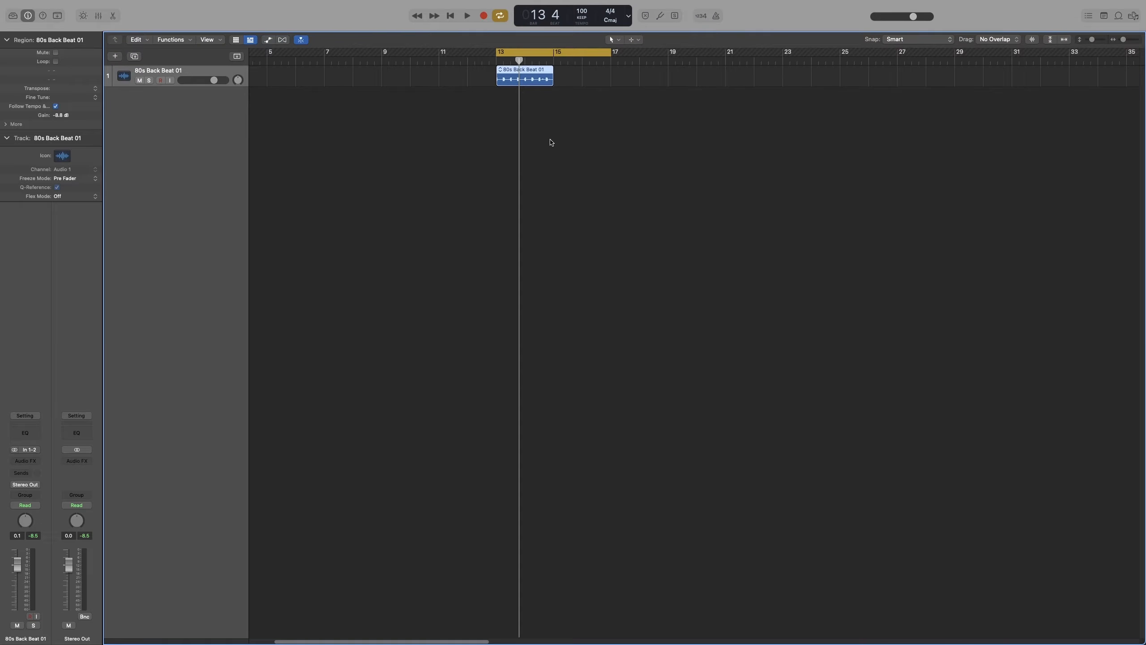
mouse_move(546, 56)
mouse_down()
mouse_move(932, 56)
mouse_move(393, 56)
mouse_move(553, 60)
mouse_up()
click(501, 16)
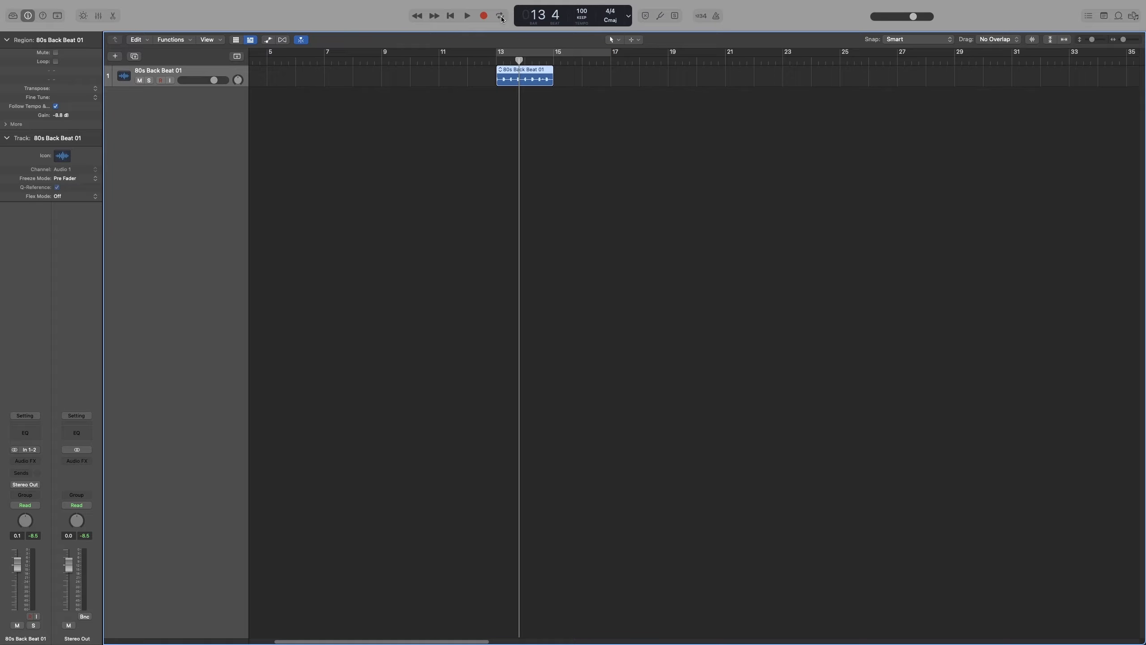
click(500, 16)
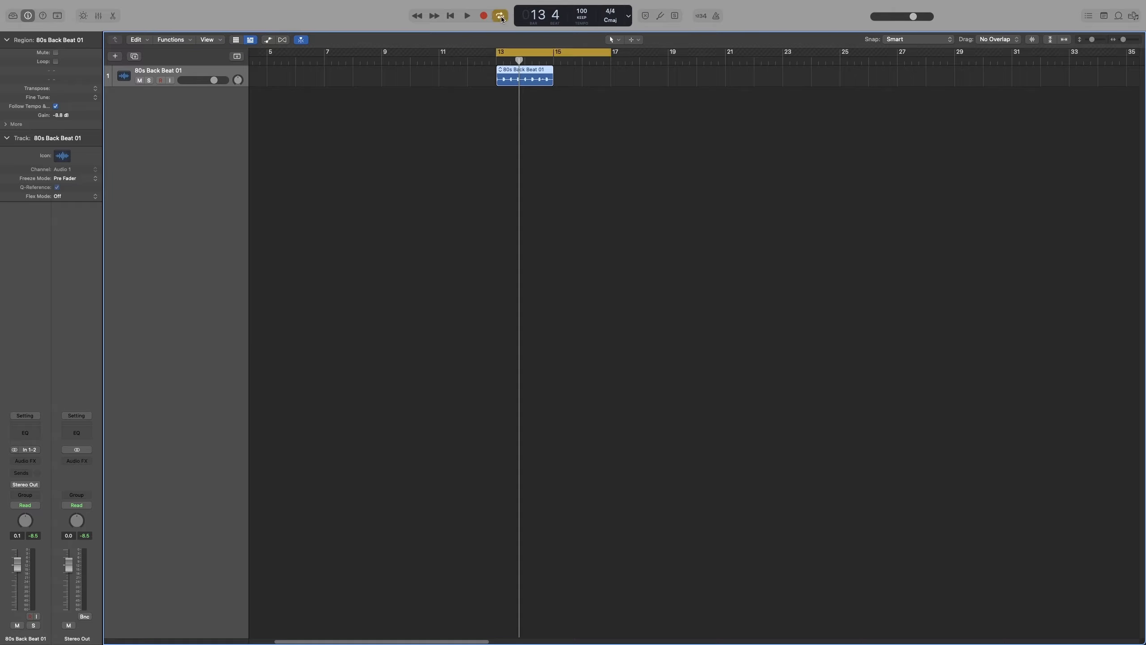
click(501, 16)
click(501, 17)
click(501, 17)
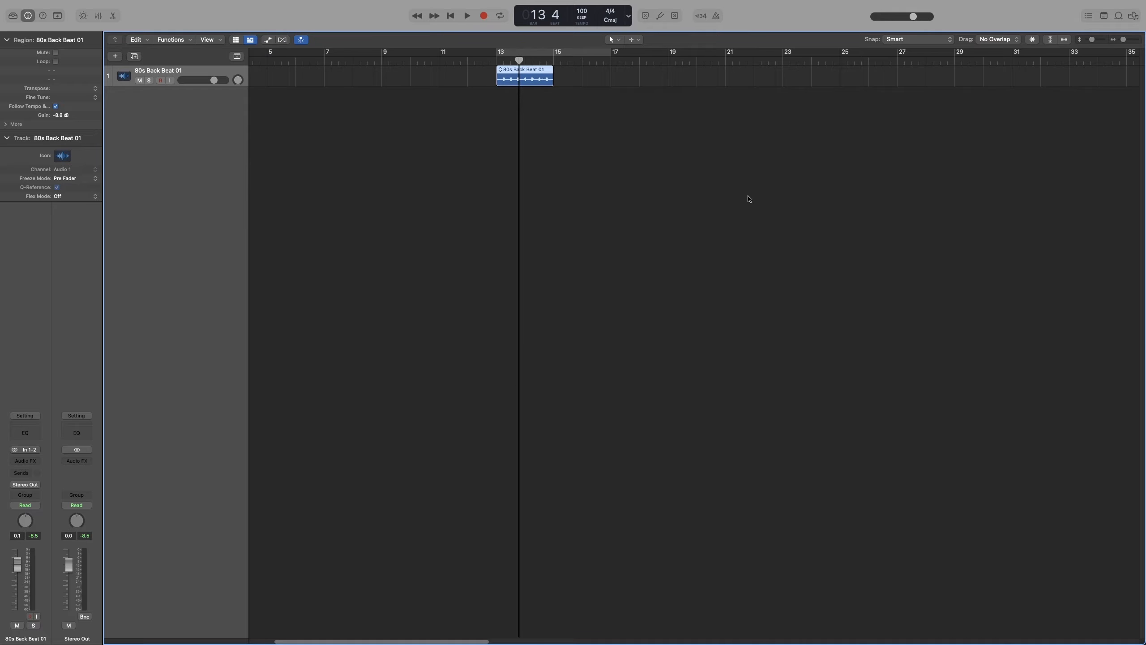
Step: Add the Above And Beyond Synth loop on a new track at bar 15 and close the Loop Browser
key(o)
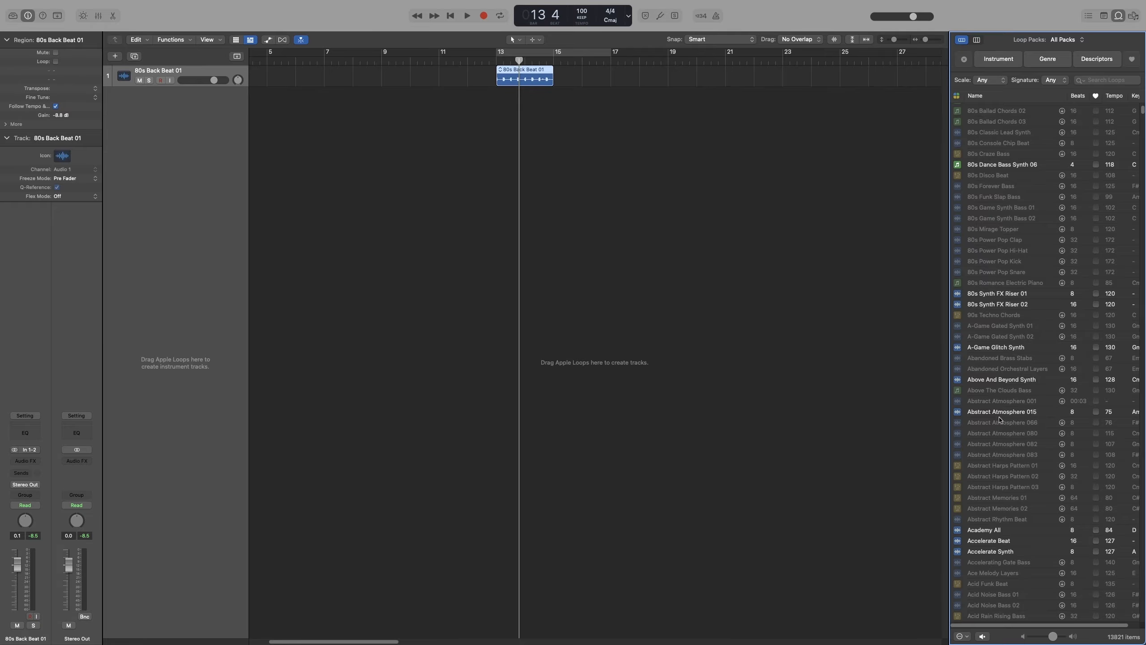
drag(1011, 379, 553, 139)
key(o)
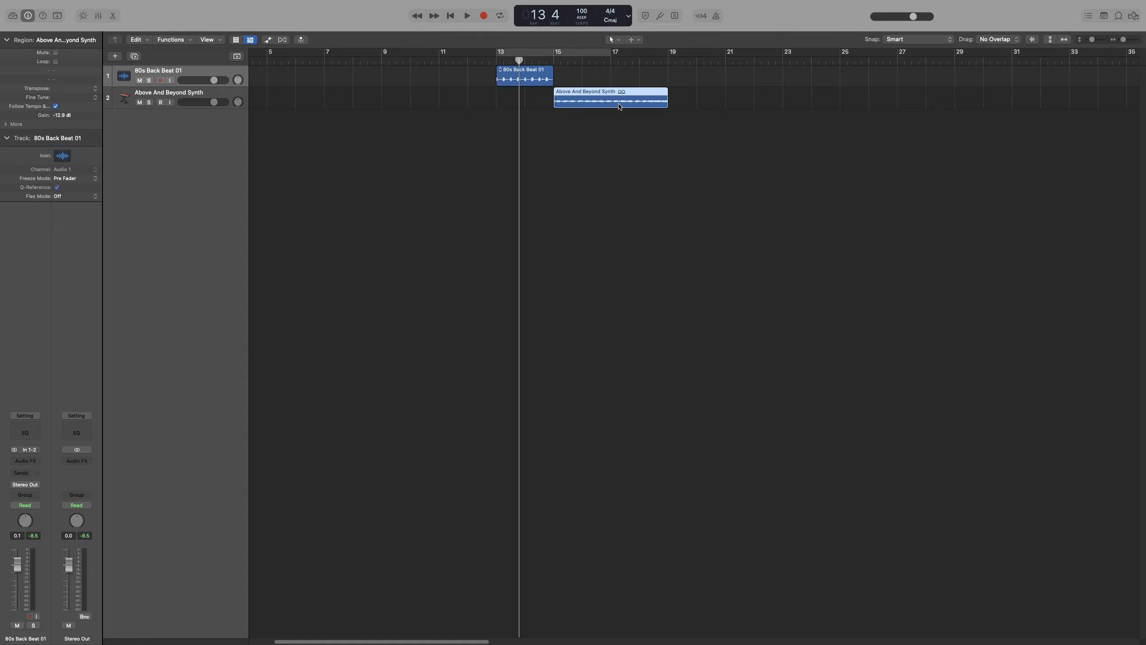
Step: Set the cycle range by selection to the Above And Beyond Synth region, the 80s Back Beat 01 region, and the synth region again
key(super+u)
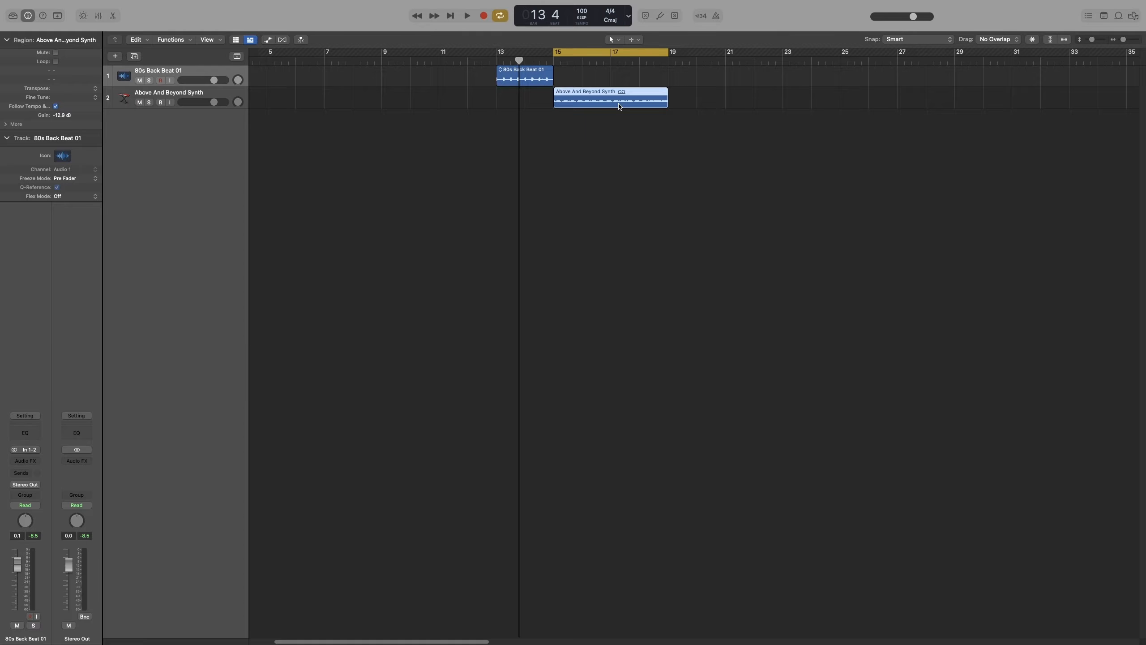
click(518, 84)
key(super+u)
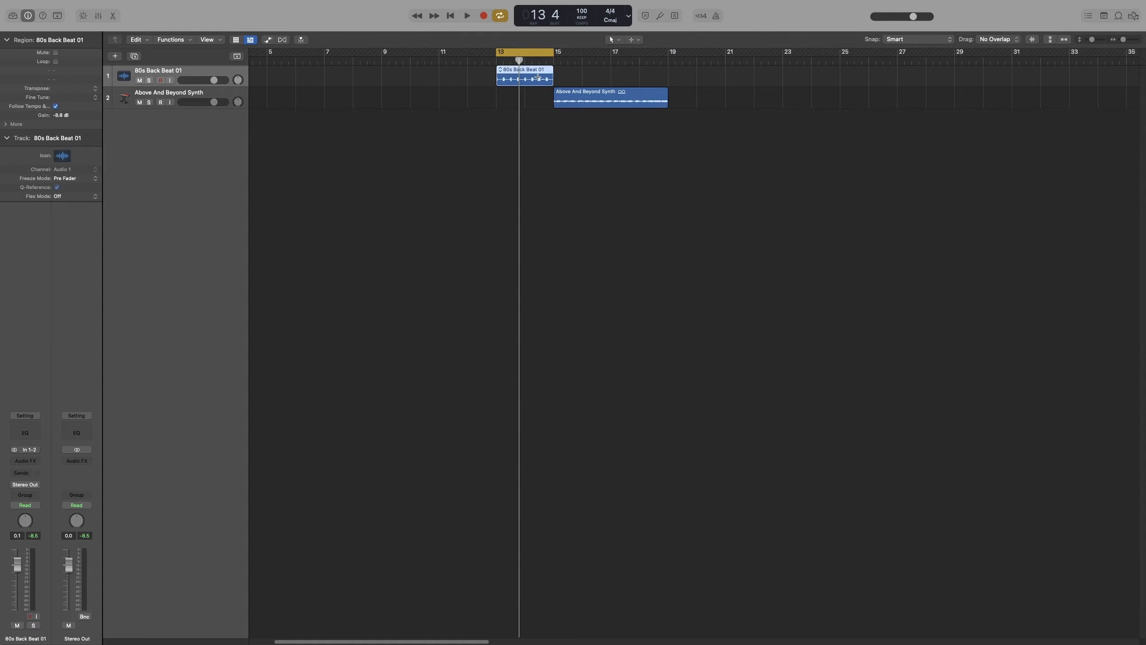
click(601, 103)
key(super+u)
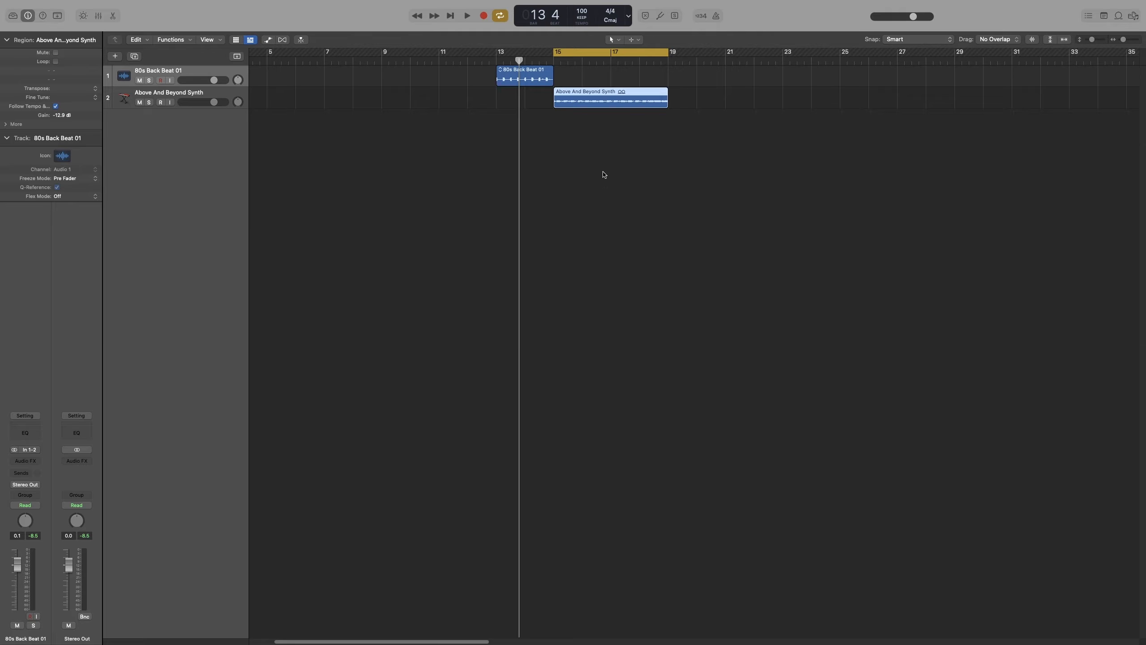
Step: Audition the synth region with the cycle enabled, starting and relocating playback at different playhead positions
click(610, 61)
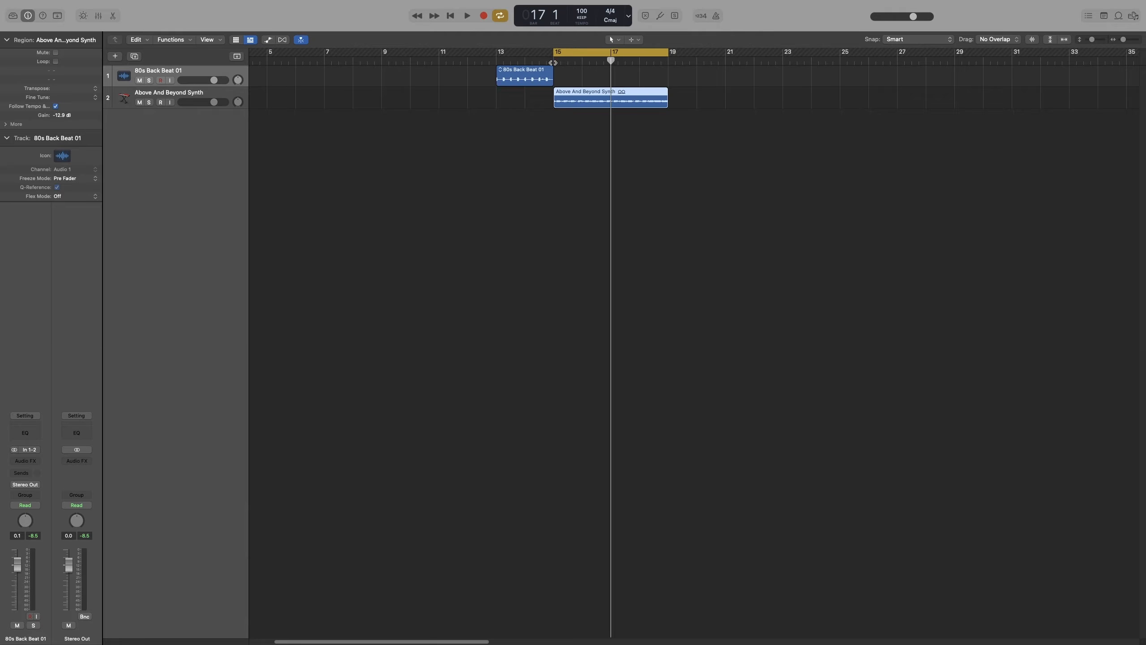
double_click(553, 61)
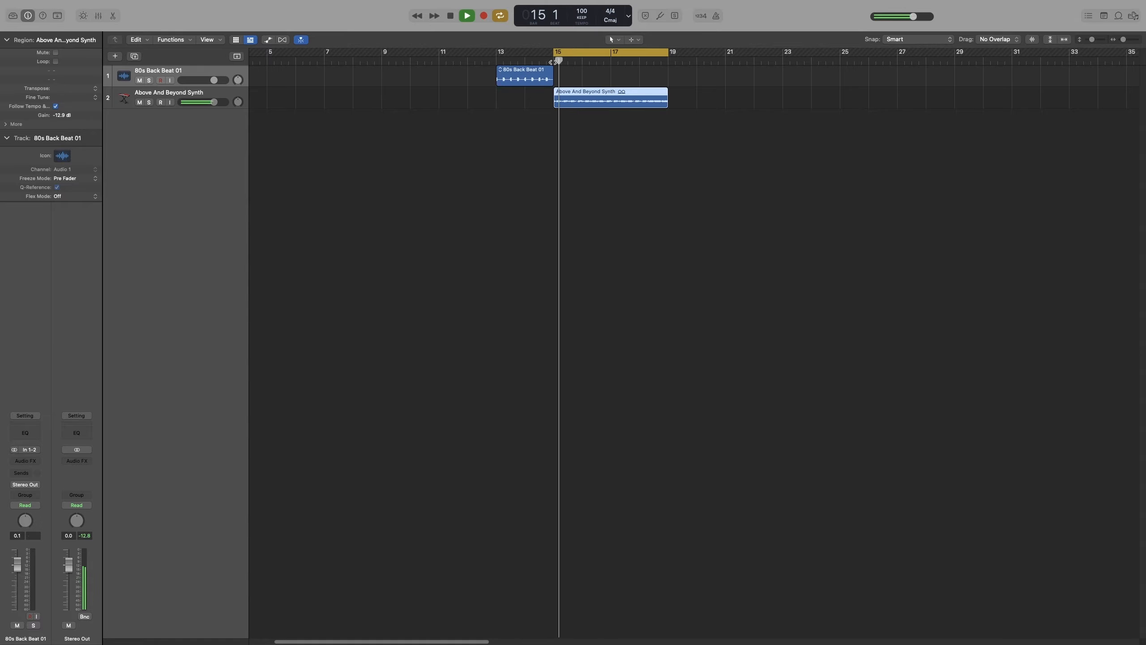
click(646, 60)
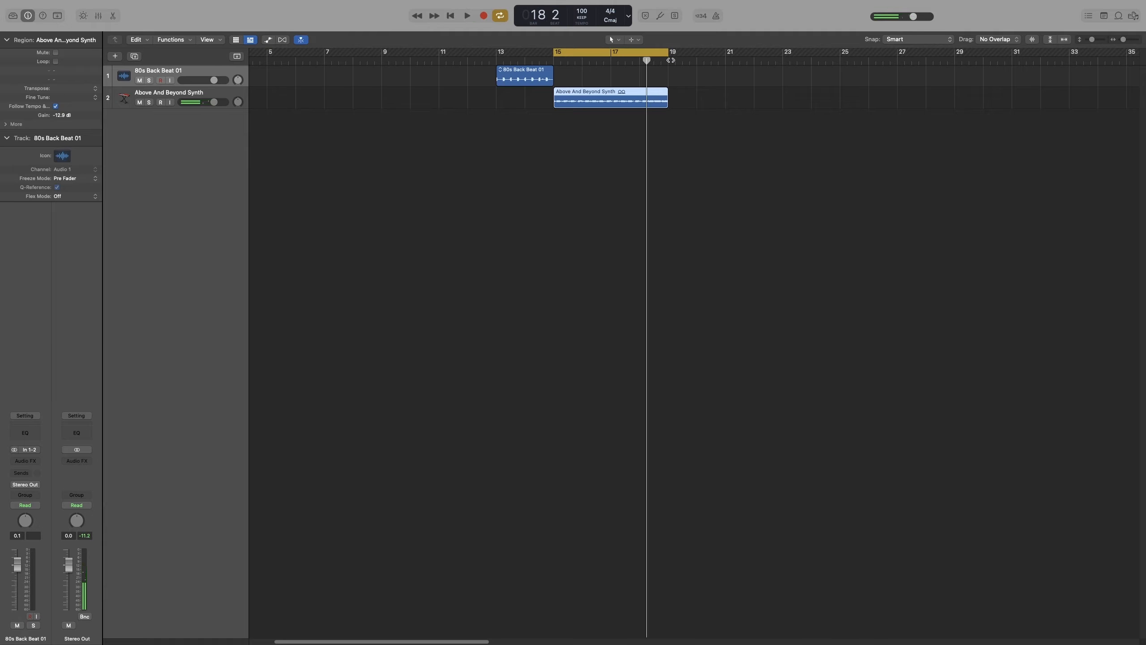
key(space)
key(space)
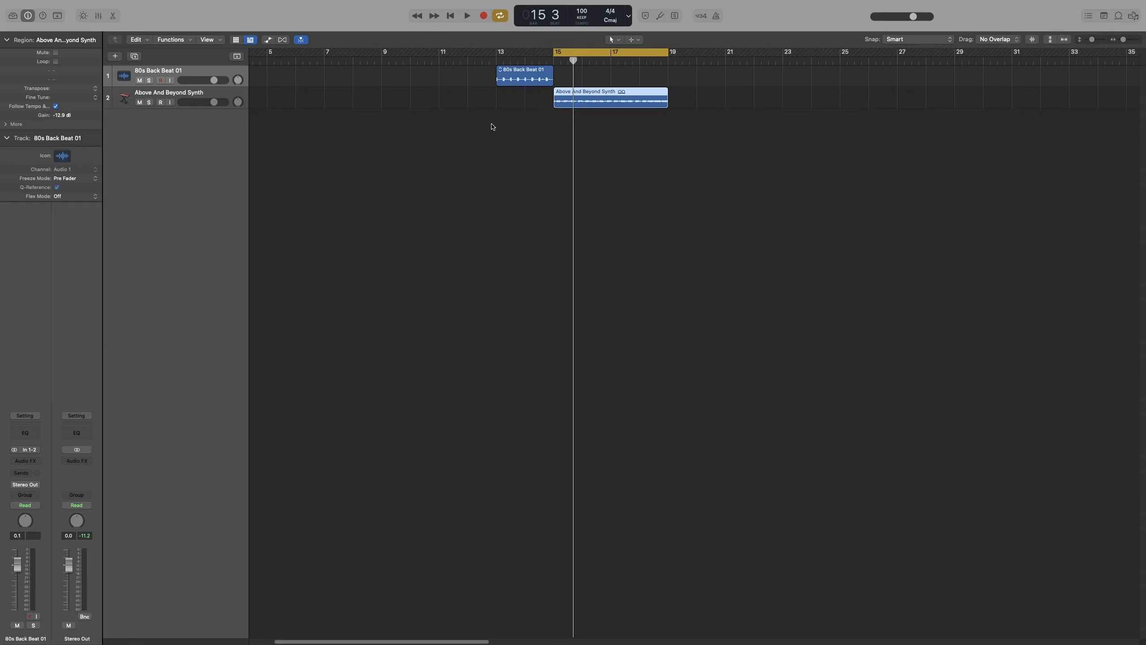
Step: Turn off Play From Cycle and start and stop playback to test where it begins
right_click(468, 17)
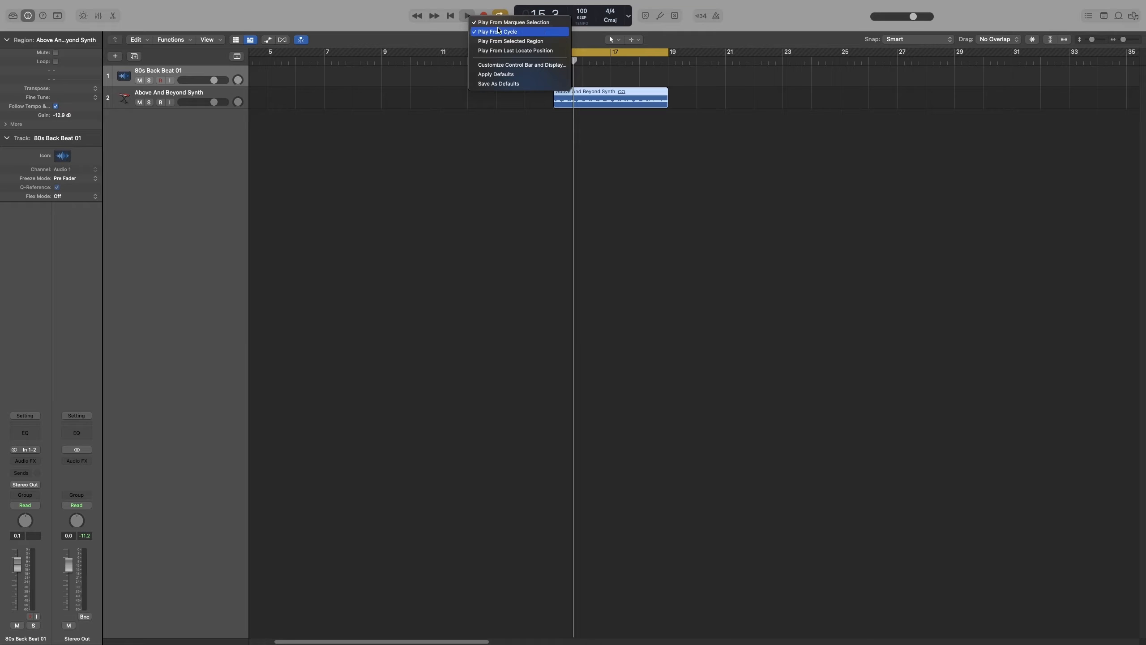
click(512, 33)
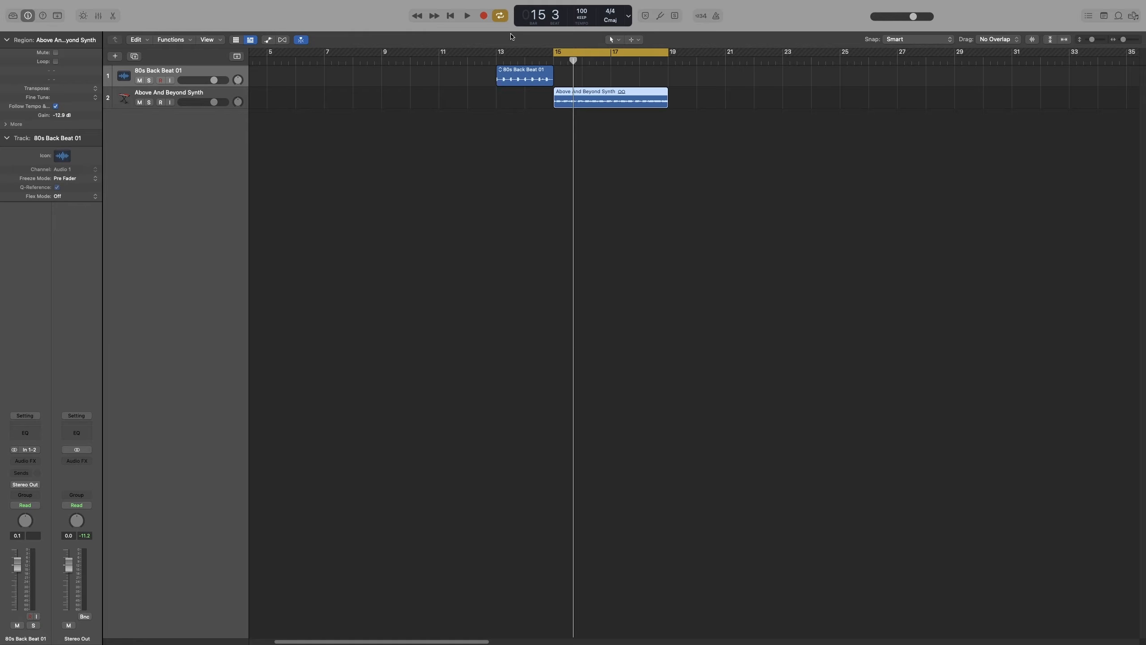
key(space)
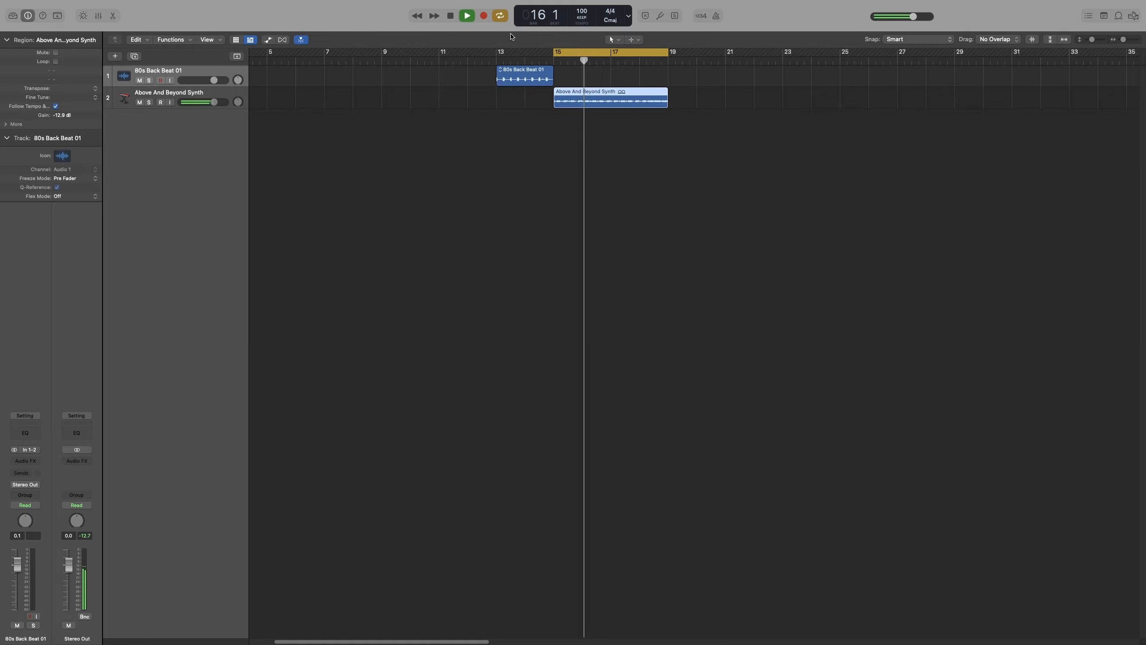
key(space)
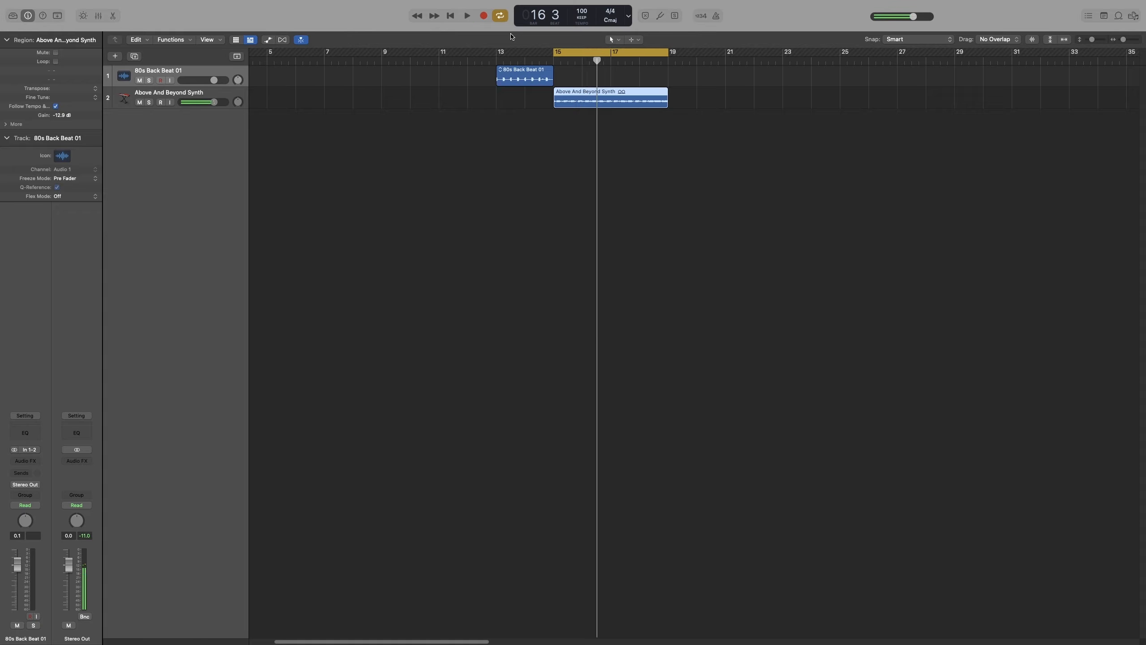
key(space)
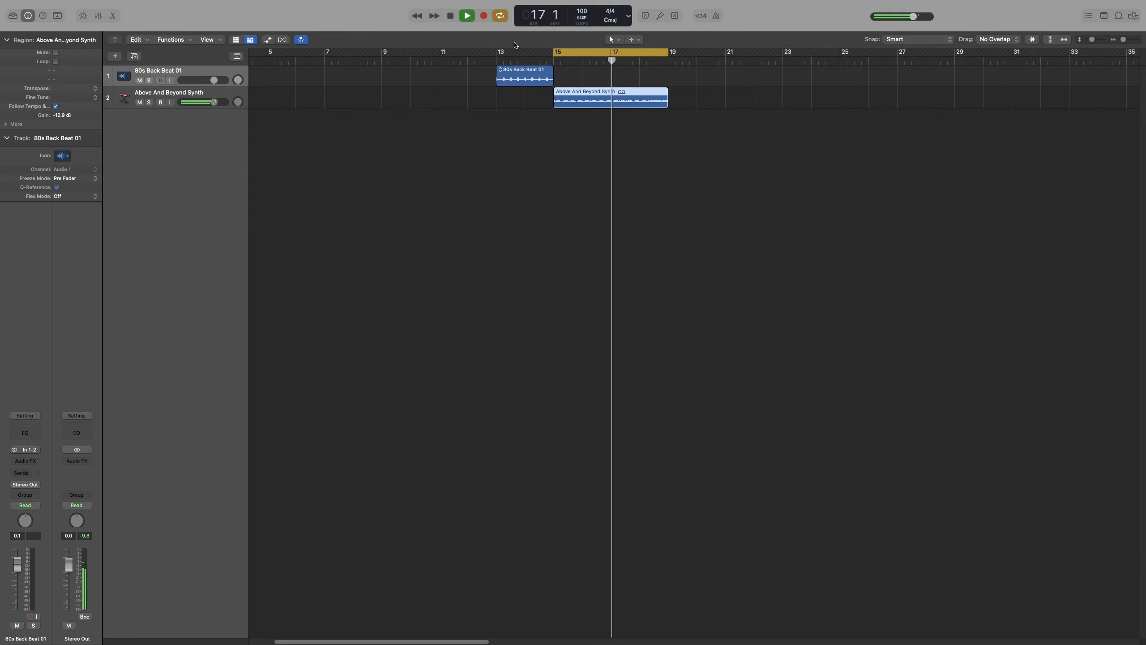
key(space)
Step: Turn Play From Cycle back on for the Play button
right_click(467, 17)
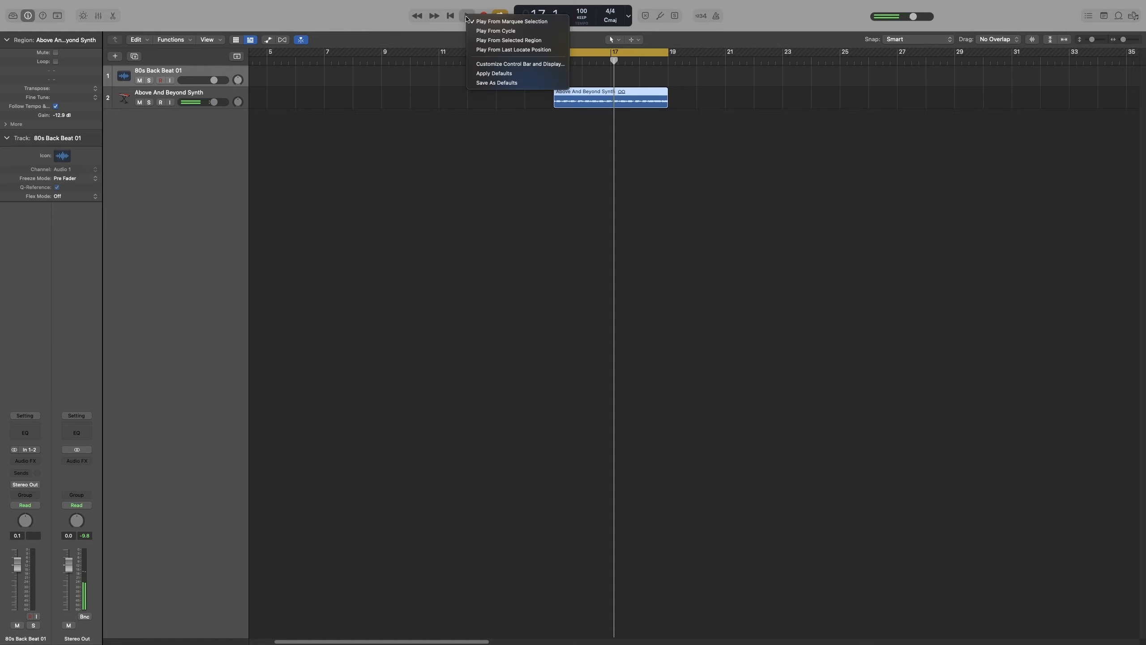
click(496, 32)
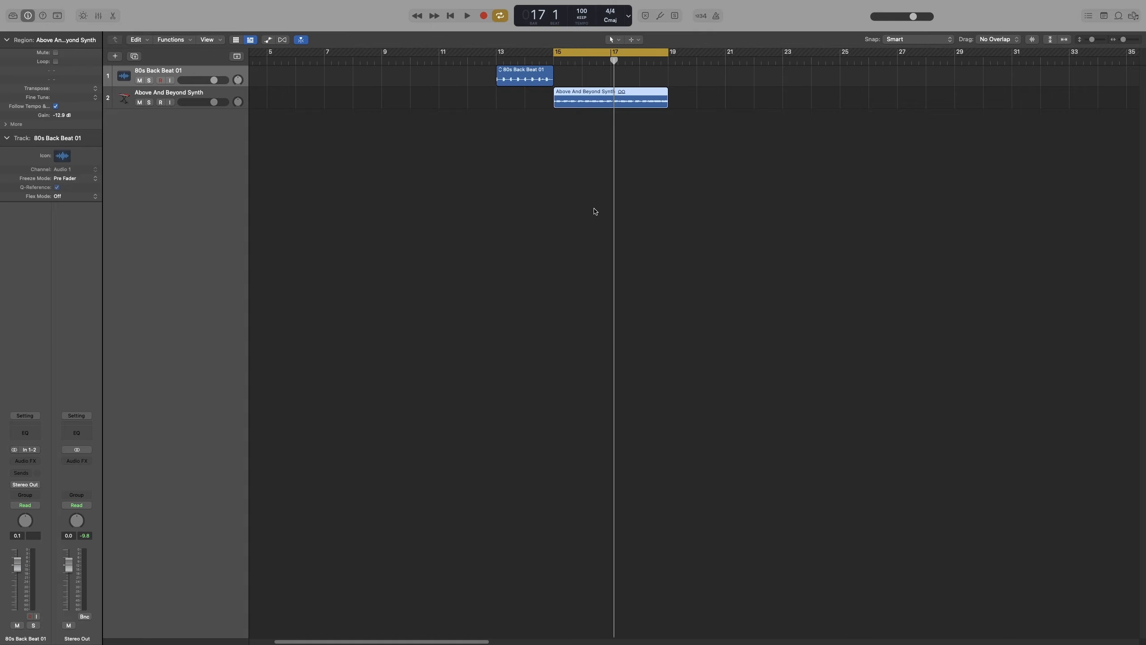
Step: Set the cycle range to the 80s Back Beat 01 region by selection, then apply Set Rounded Locators by Selection and Enable Cycle
click(538, 84)
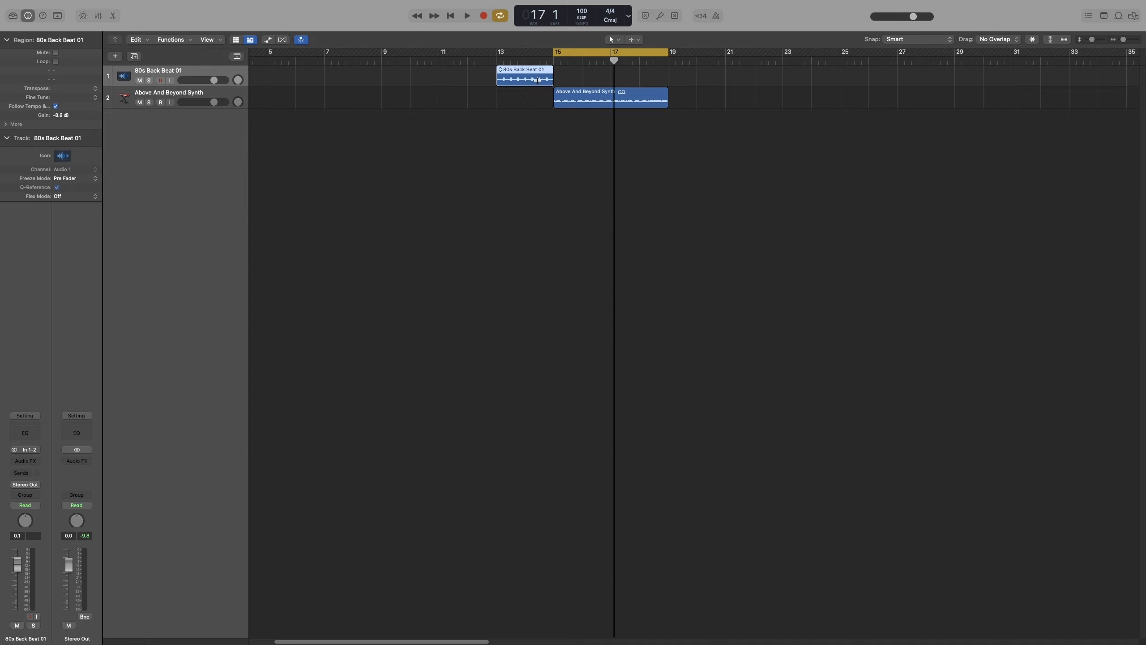
key(super+u)
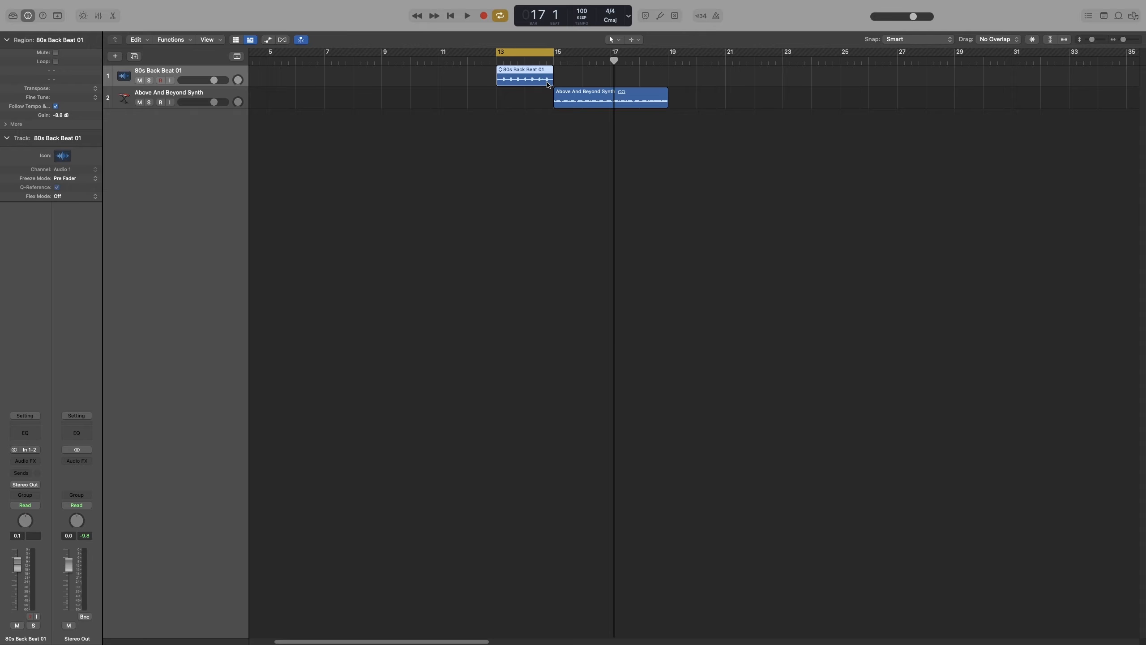
right_click(546, 52)
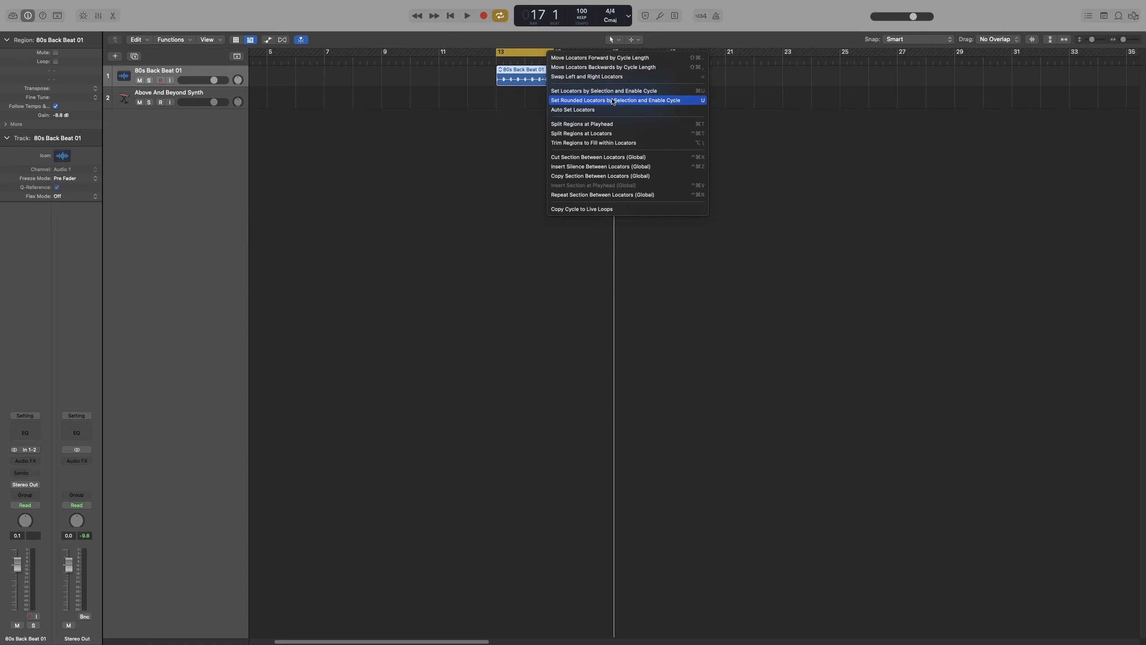
click(613, 101)
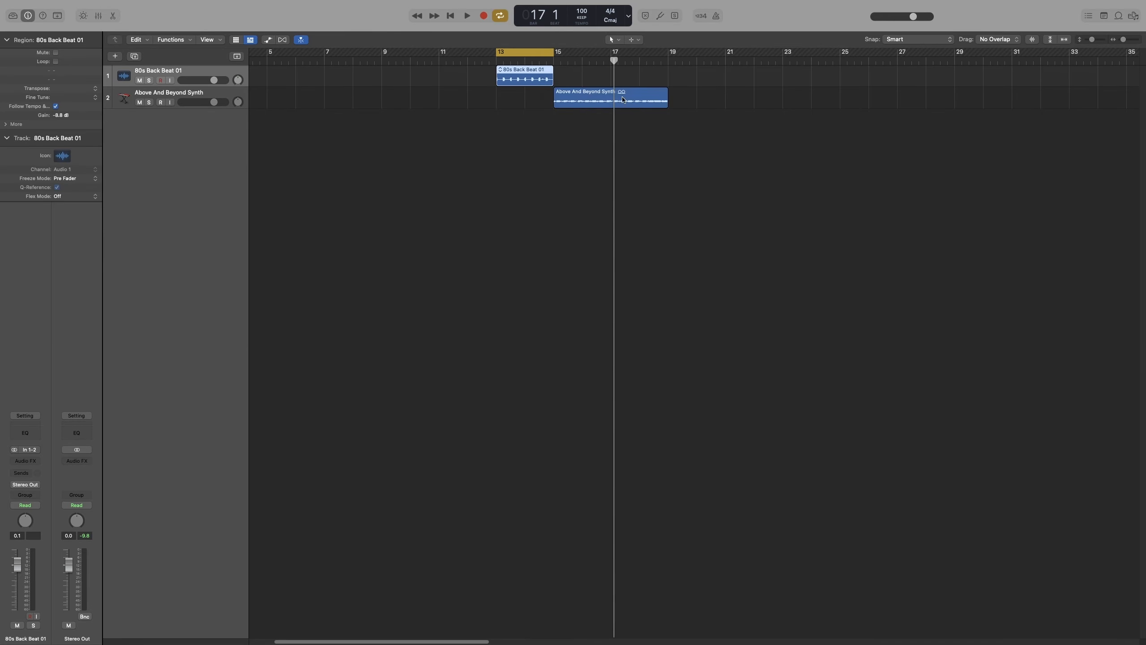
Step: Set rounded locators around the Above And Beyond Synth region, then shift that region about one beat later and place the playhead at bar 18
click(612, 106)
key(u)
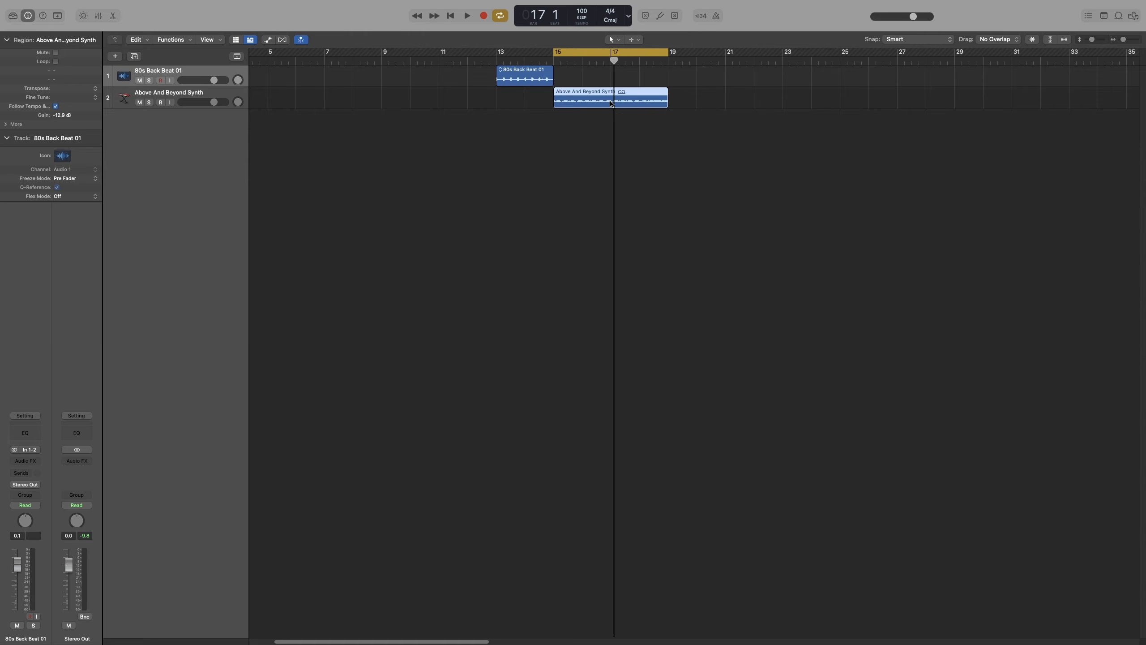
drag(595, 102, 599, 101)
click(640, 60)
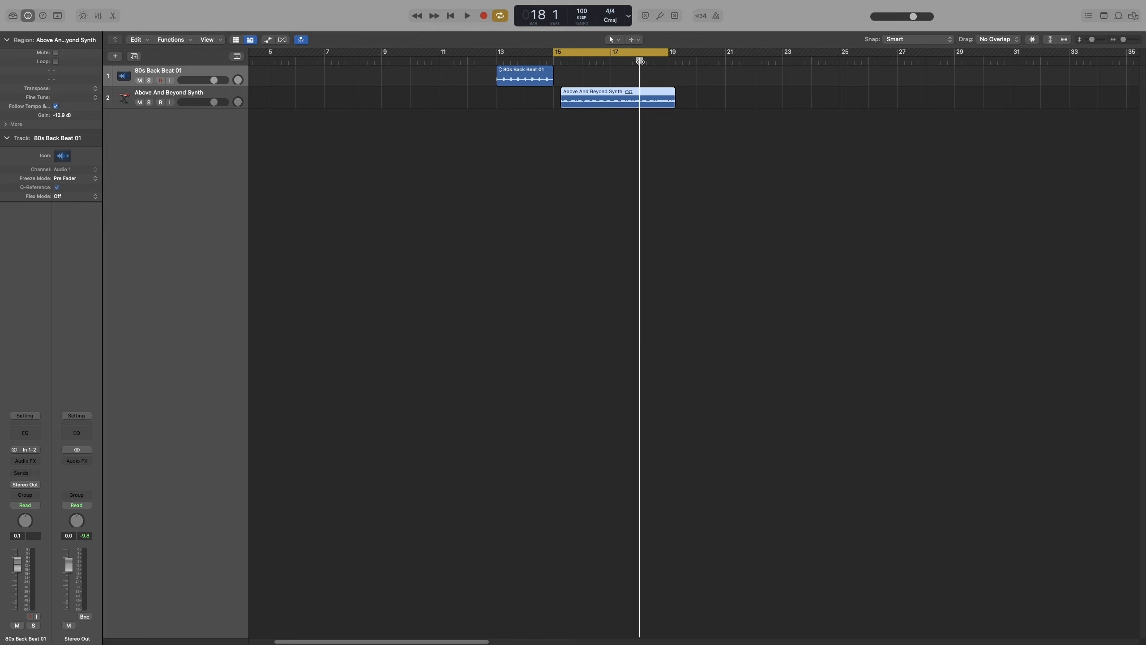
Step: Reselect the Above And Beyond Synth region and set the cycle range around it with rounded locators
key(super+Right)
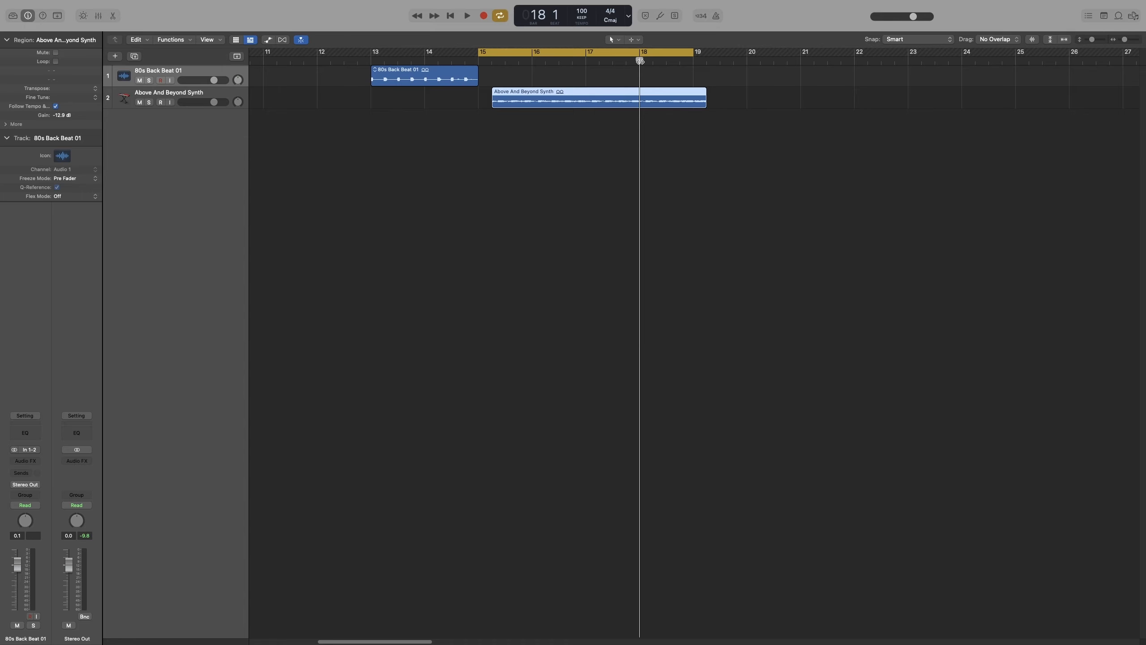
click(602, 127)
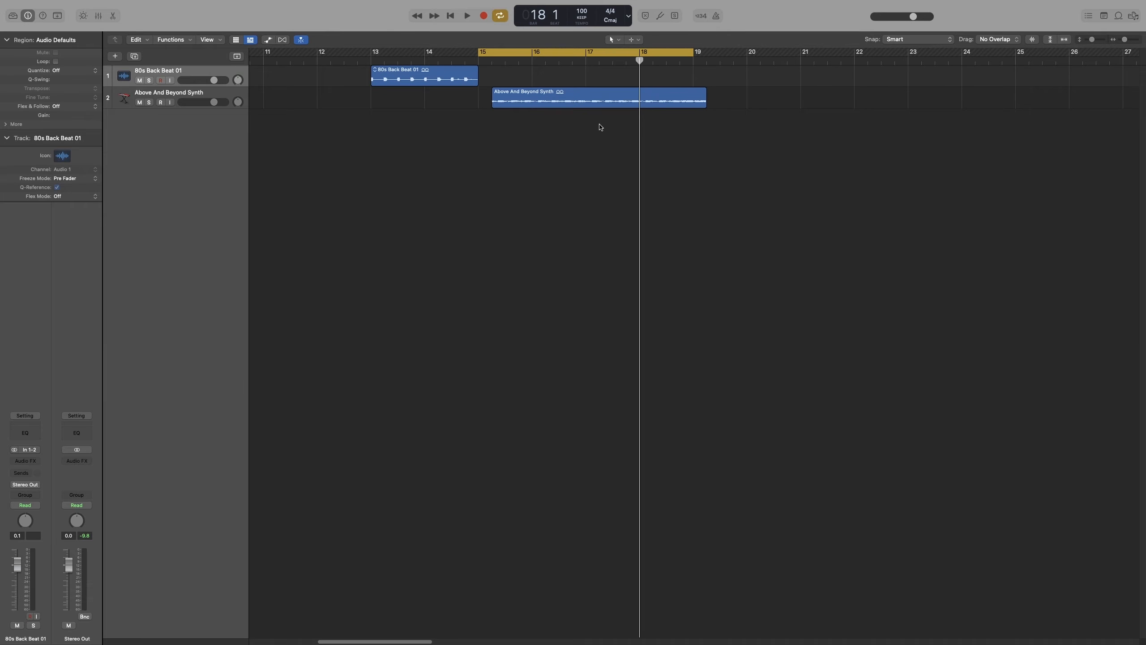
click(605, 102)
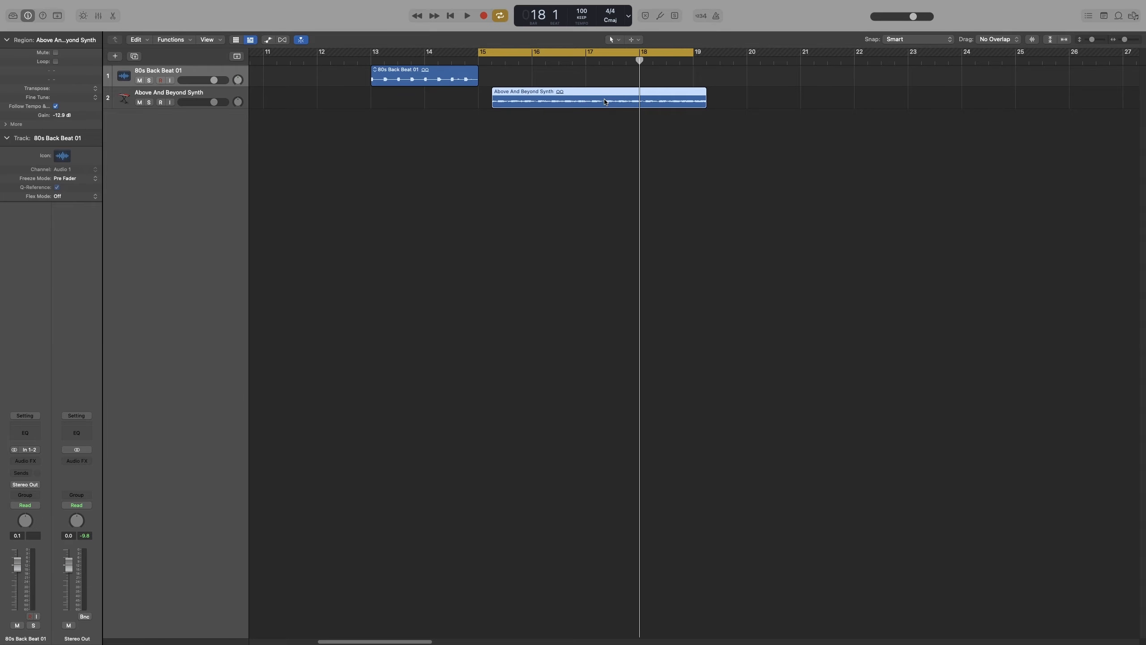
key(super+u)
Step: Turn on Auto Set Locators and alternately select the 80s Back Beat 01 and Above And Beyond Synth regions, ending on the synth region
right_click(542, 54)
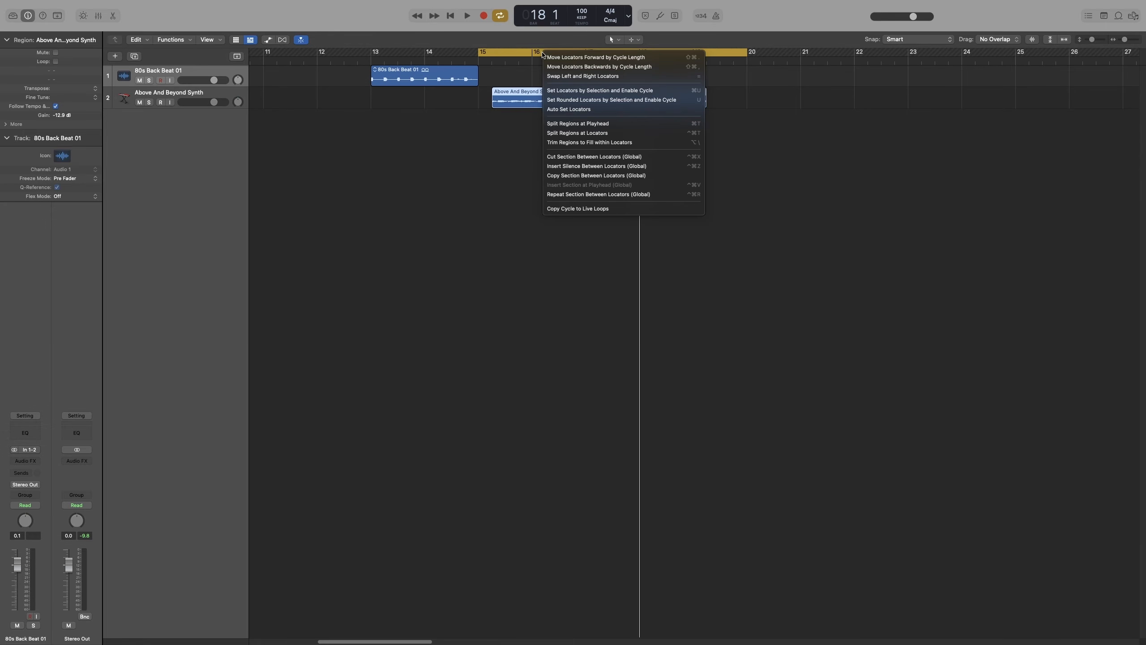
click(580, 109)
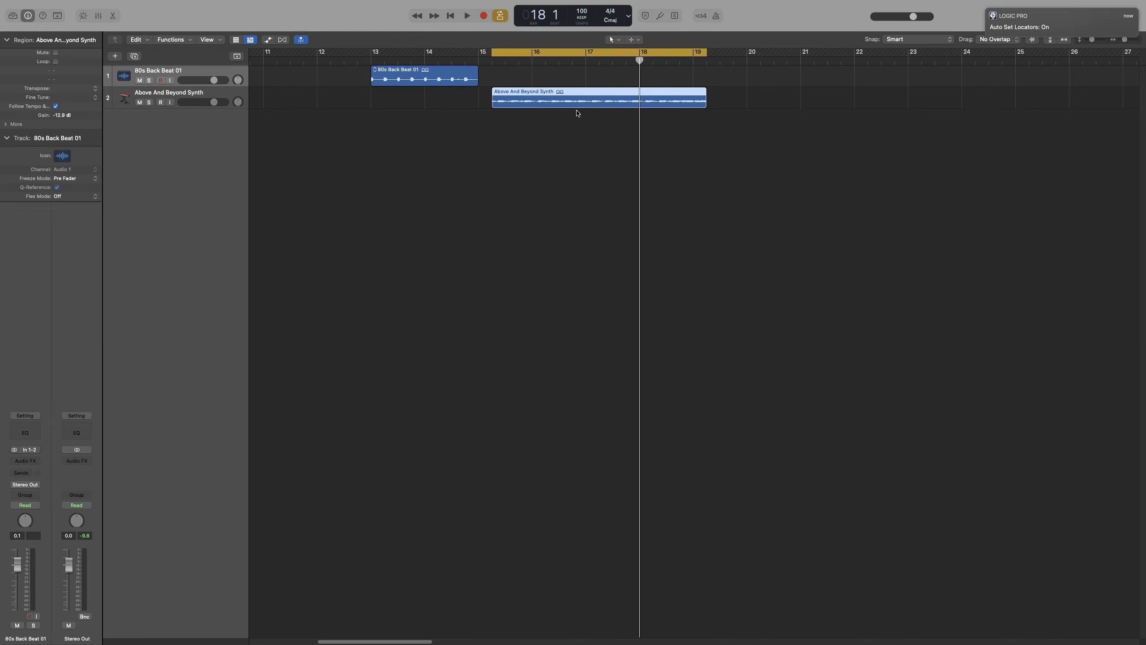
click(401, 77)
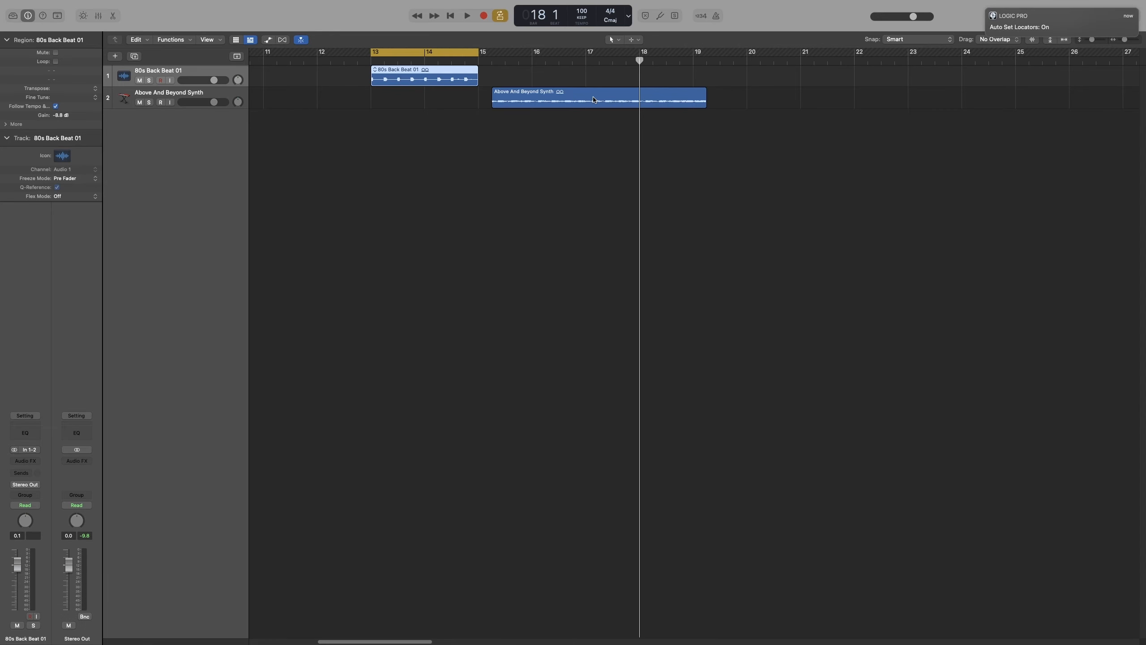
click(601, 96)
click(446, 76)
click(562, 105)
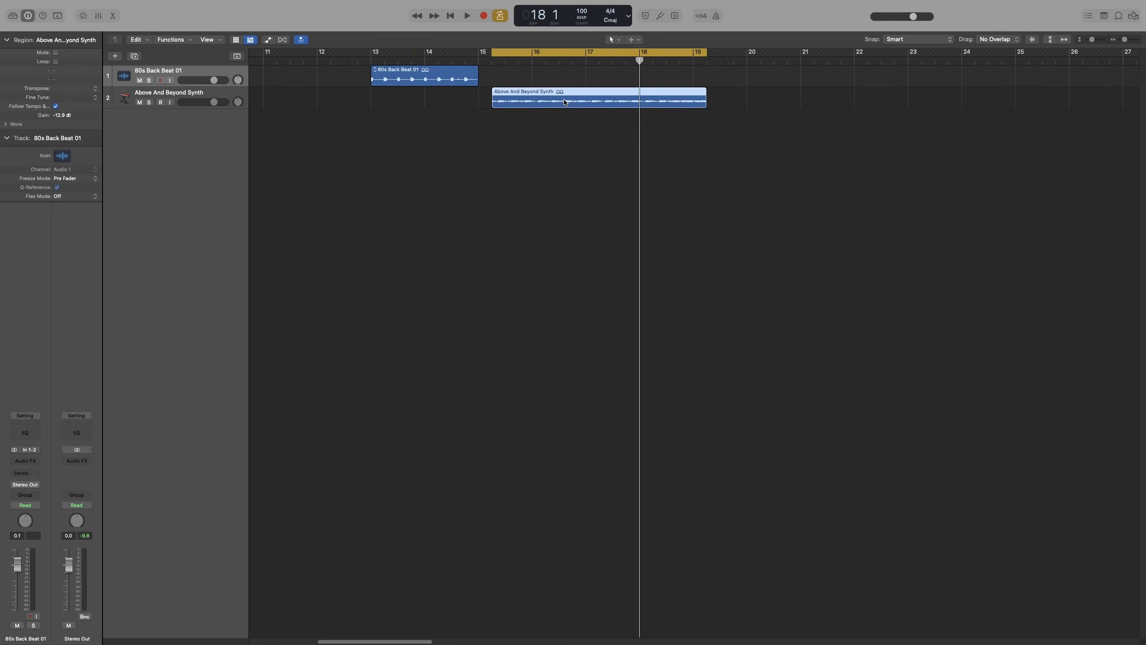
Step: Turn off Auto Set Locators, then swap the left and right locators to make a skip cycle
right_click(570, 49)
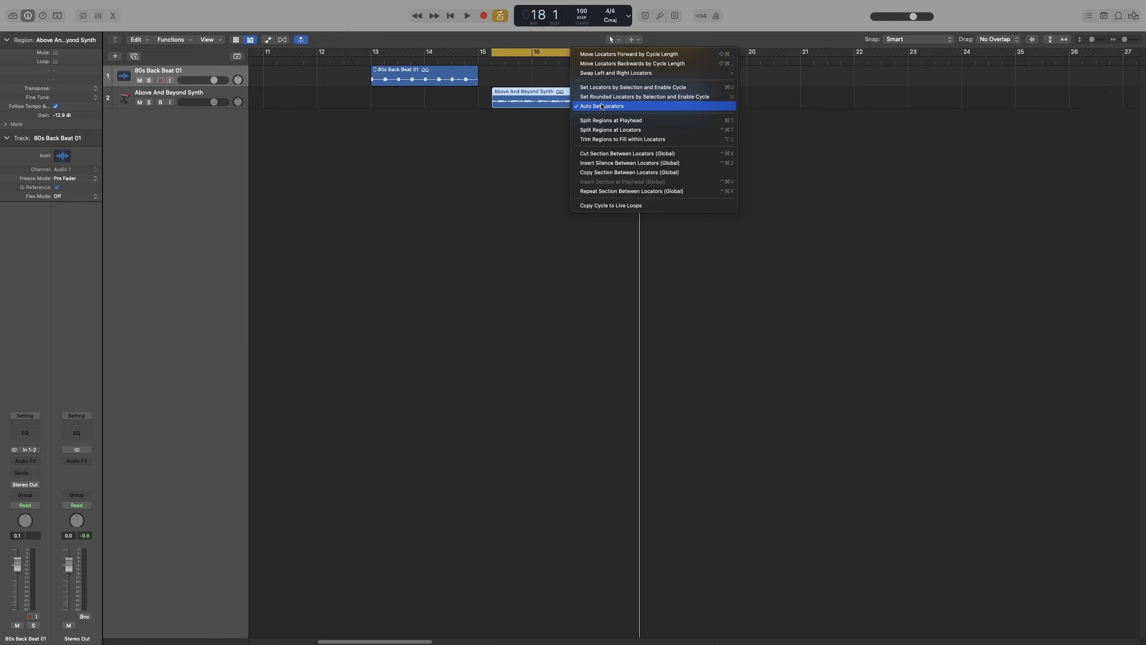
click(601, 106)
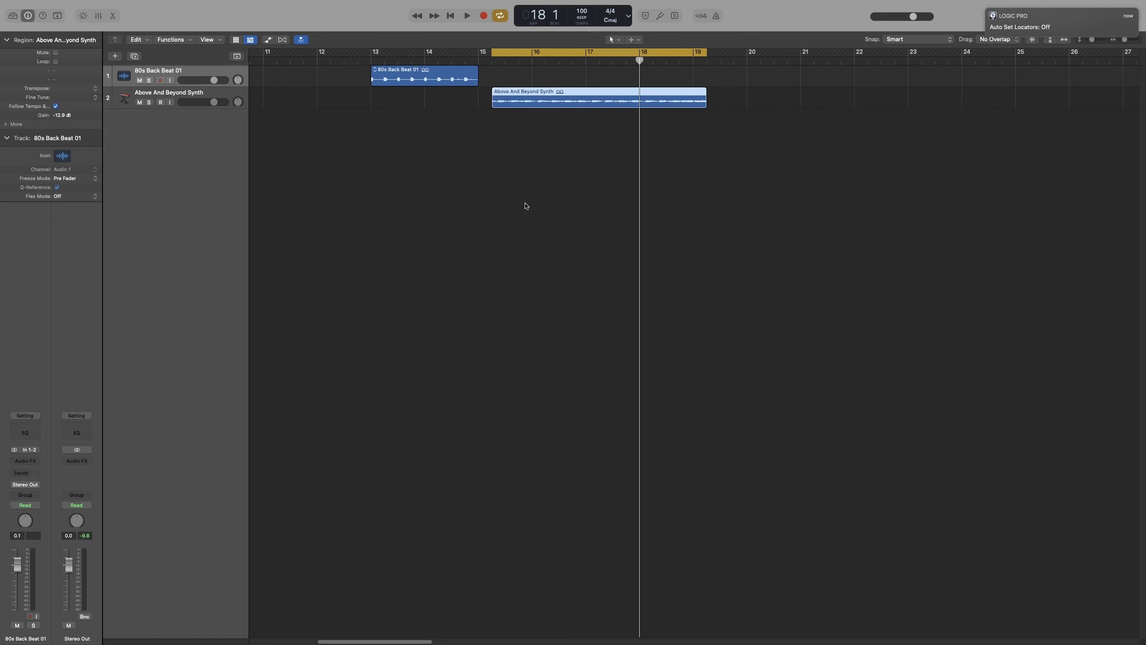
right_click(543, 50)
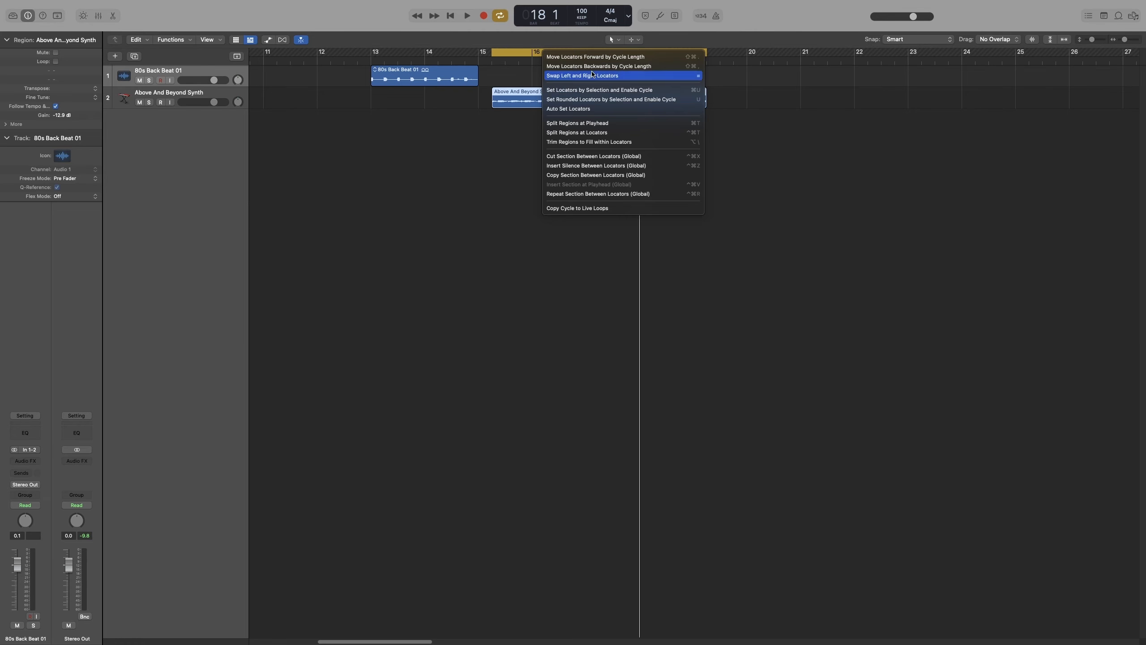
click(593, 76)
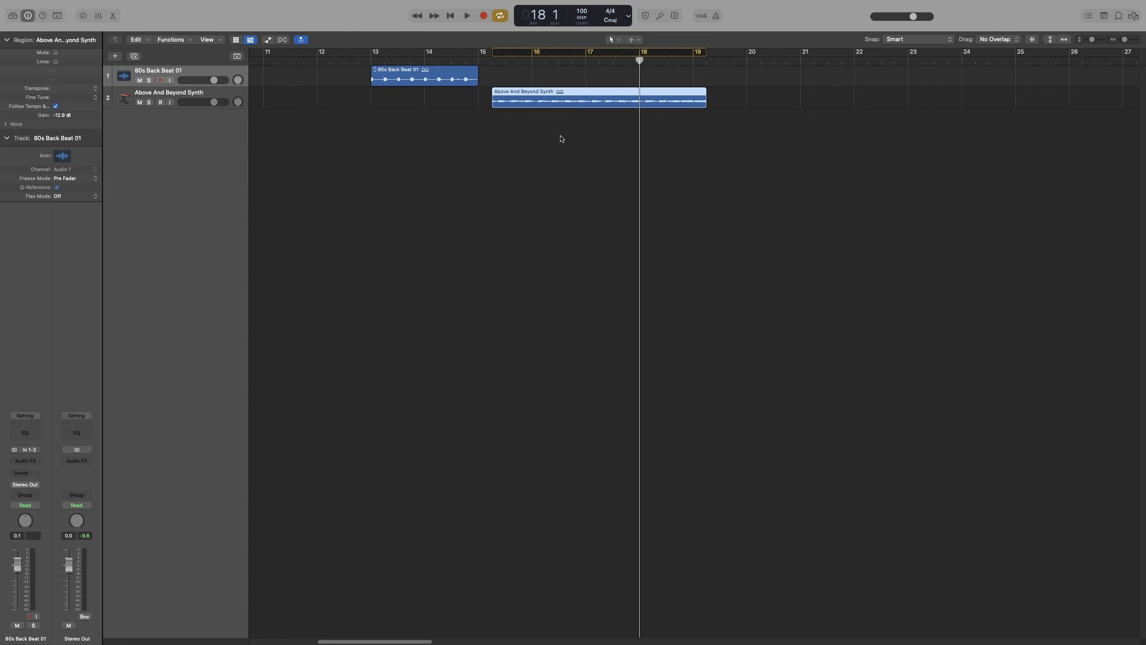
Step: Add the 80s Dance Bass Synth 06 loop on a new track at bar 15 and move the Above And Beyond Synth region to bar 16
click(1118, 15)
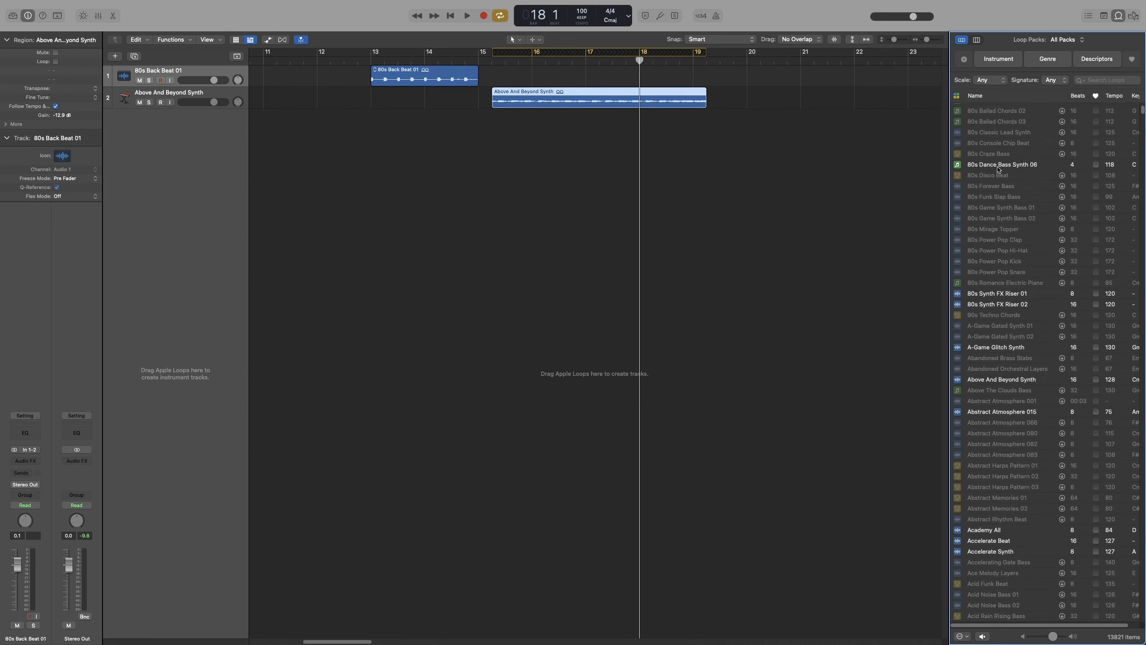
drag(997, 168, 548, 107)
click(498, 17)
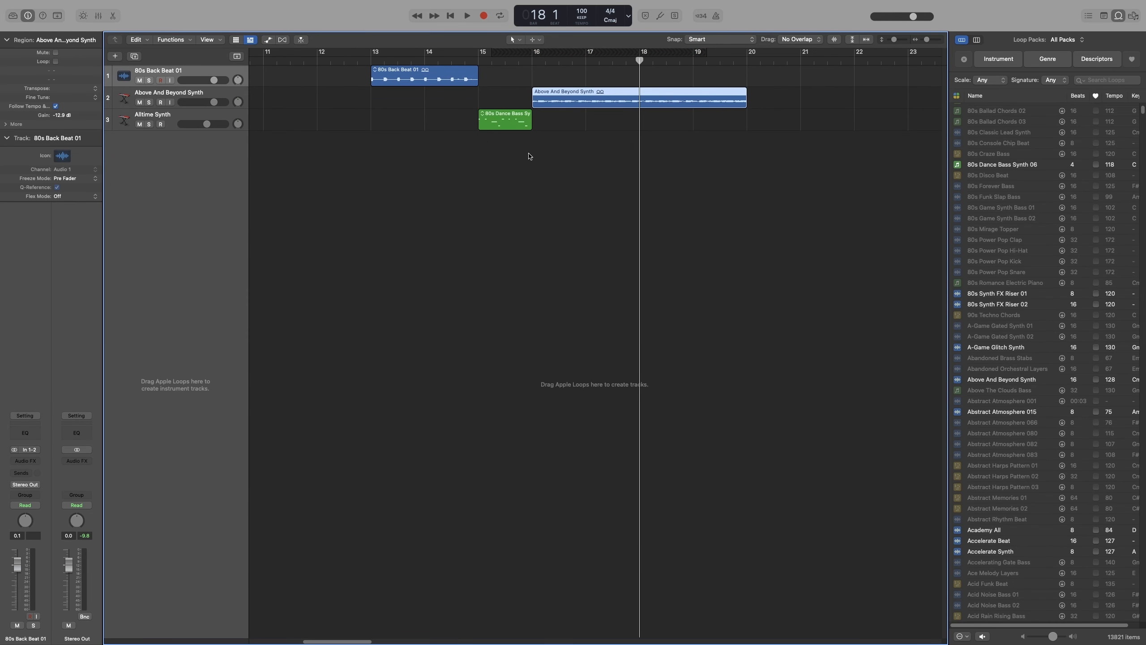
Step: Set the cycle range to bars 15–16 over the dance bass region and swap its left and right locators
click(373, 61)
drag(479, 56, 532, 56)
right_click(525, 54)
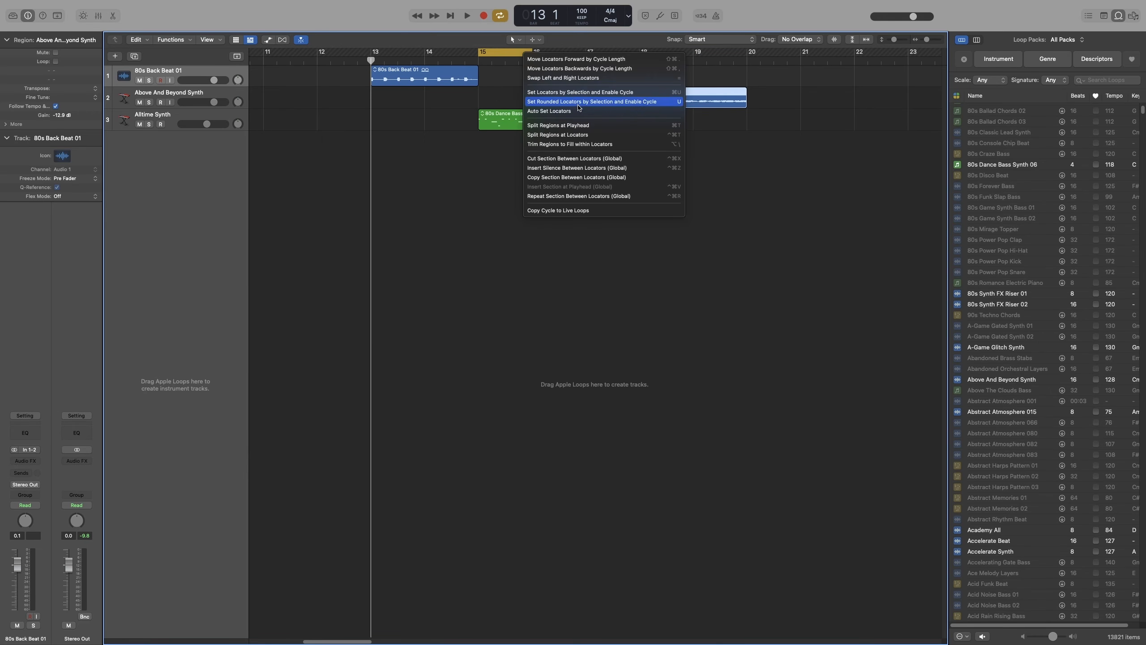
click(579, 78)
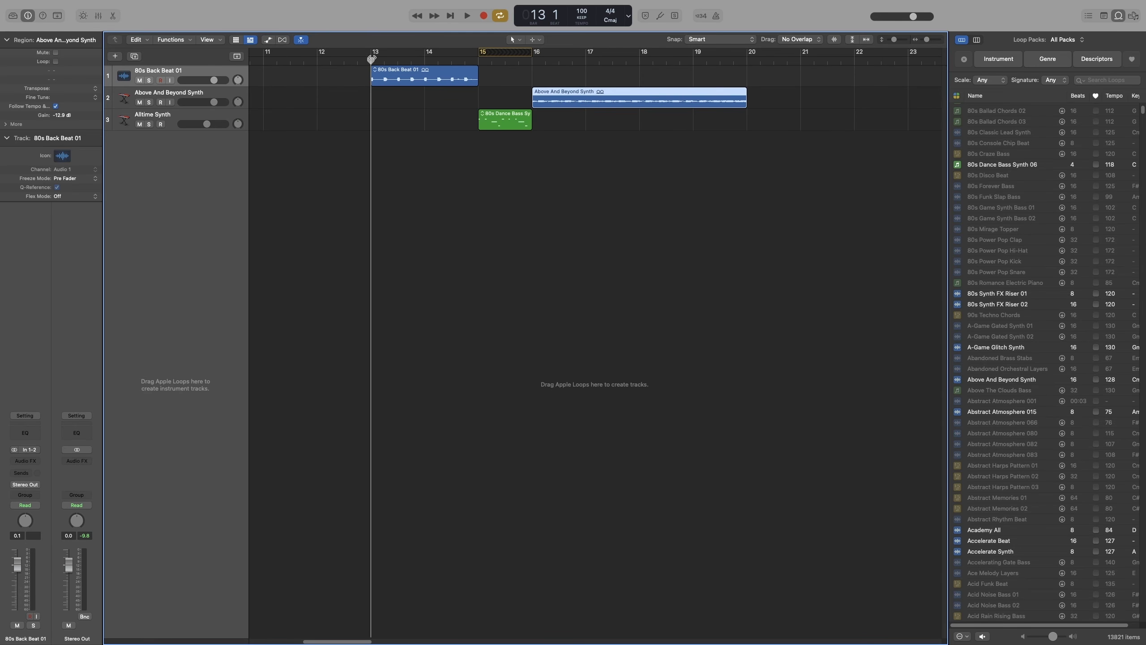
Step: Place the playhead at bar 14 and play past the skip cycle to test it, then stop playback
drag(371, 59, 424, 60)
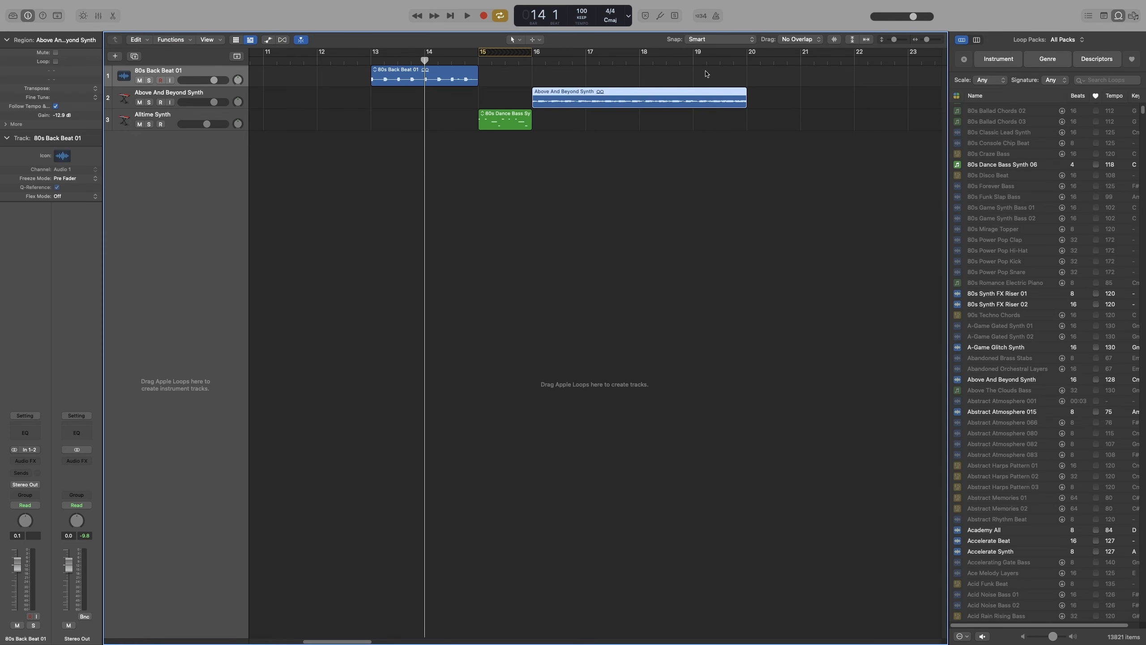
key(space)
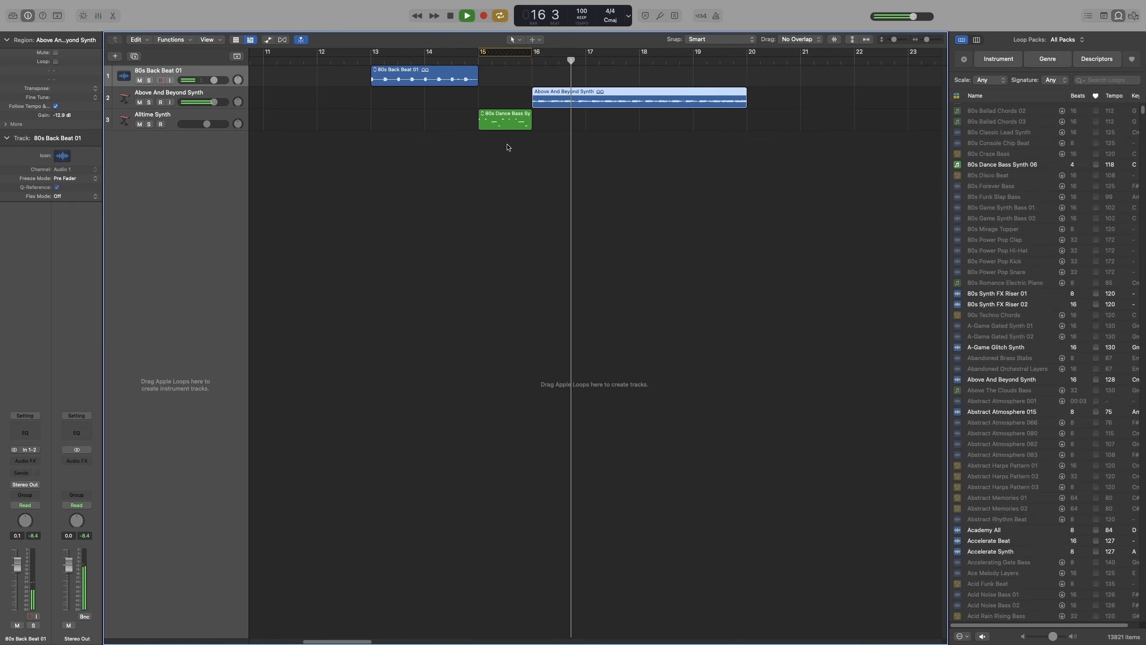
key(space)
Step: Set a regular cycle from bar 16 to 17, shift it forward by two cycle lengths and back by one, and close the Loop Browser
click(500, 16)
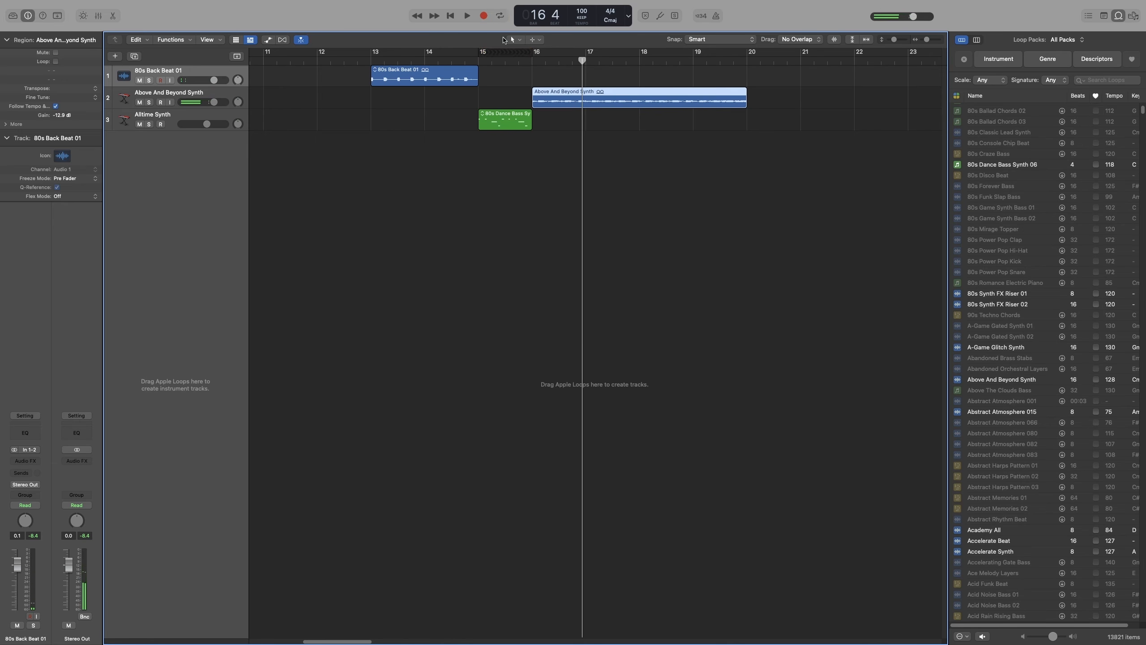
drag(561, 61, 578, 60)
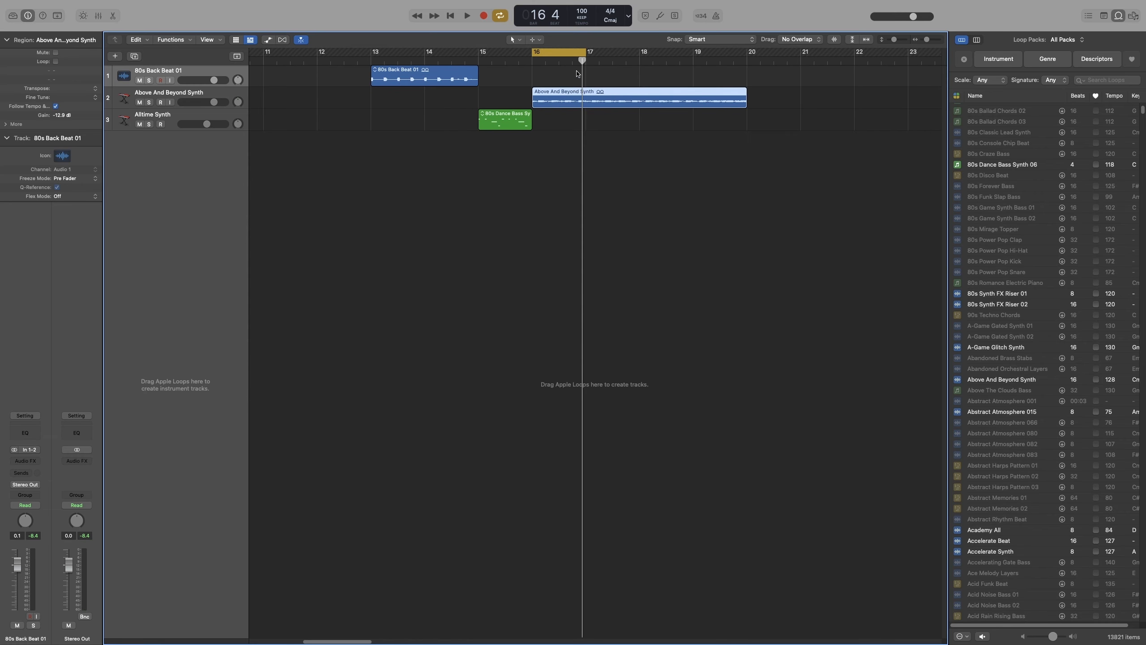
right_click(579, 54)
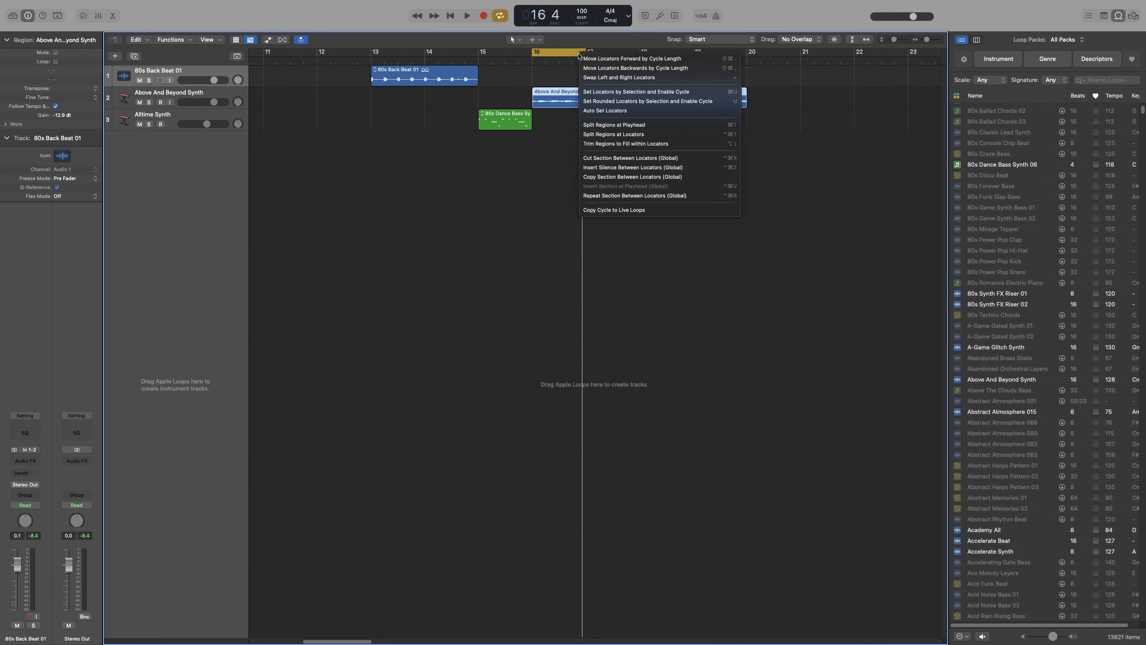
click(613, 62)
right_click(614, 55)
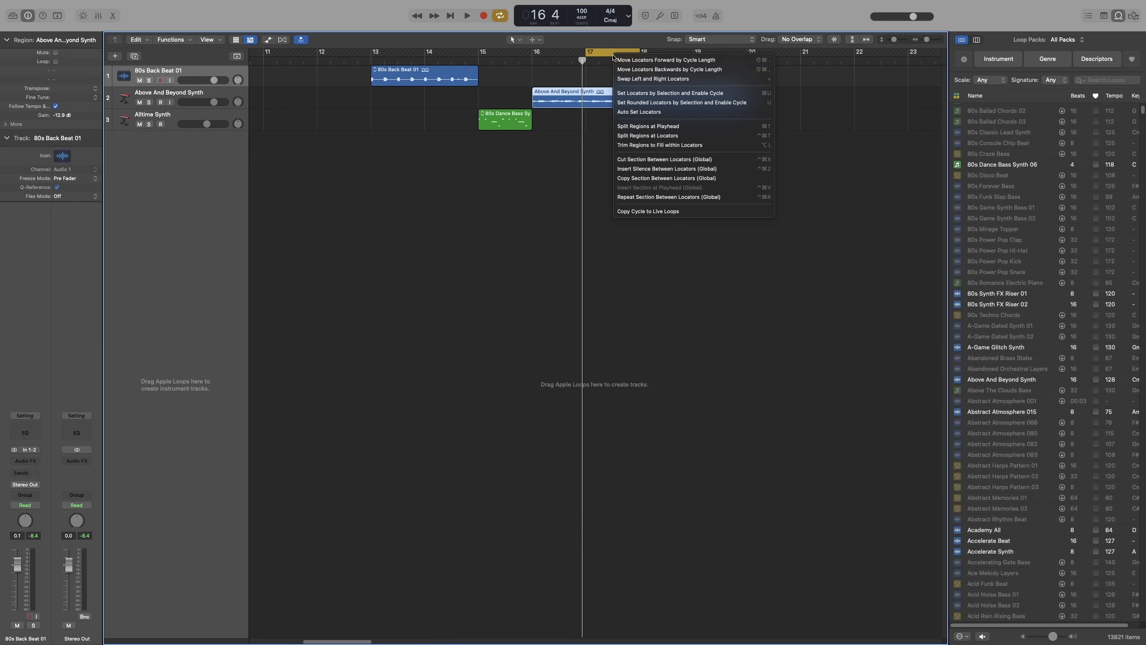
click(634, 65)
right_click(660, 52)
click(678, 71)
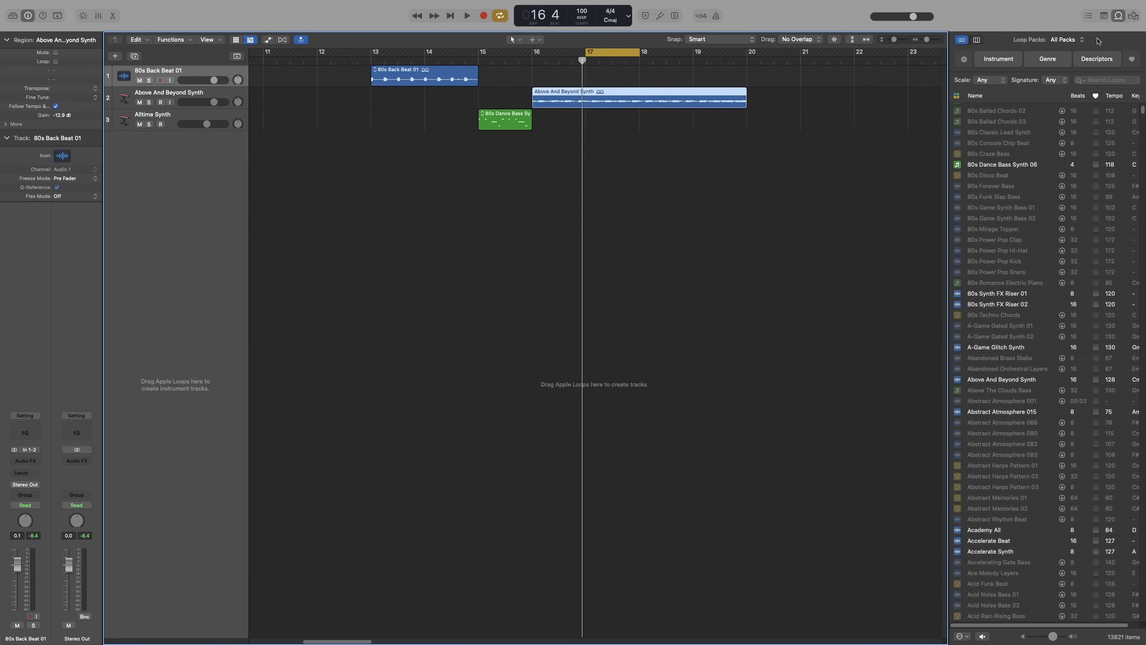
click(1117, 18)
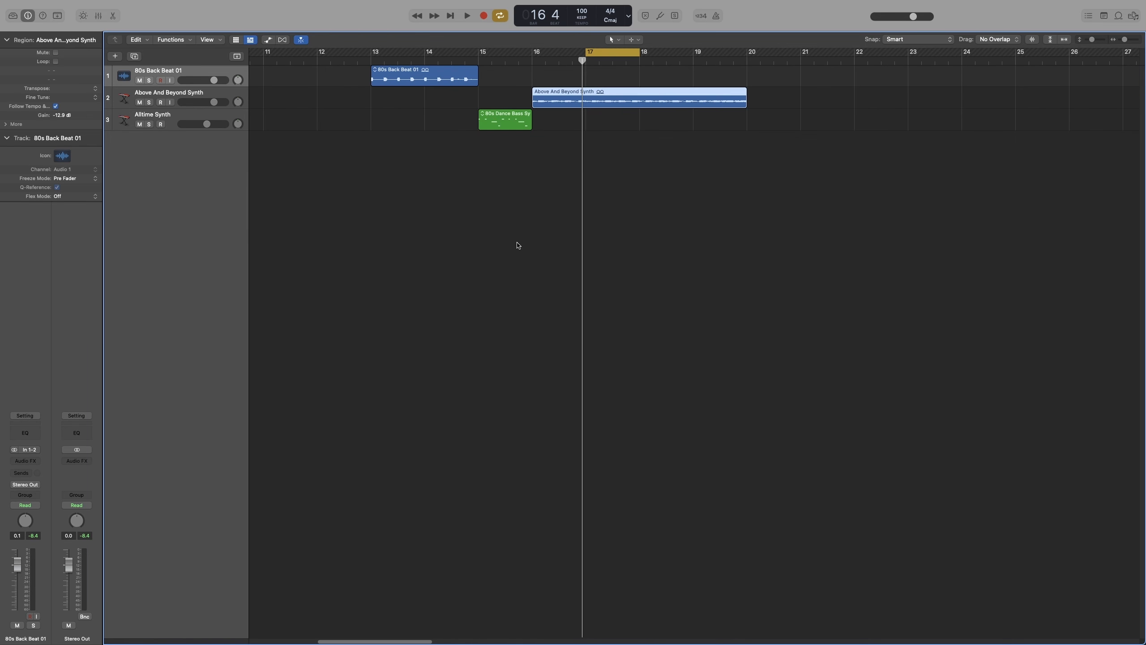
Step: Select the 80s Back Beat 01 region and toggle its looping on and off three times
click(437, 77)
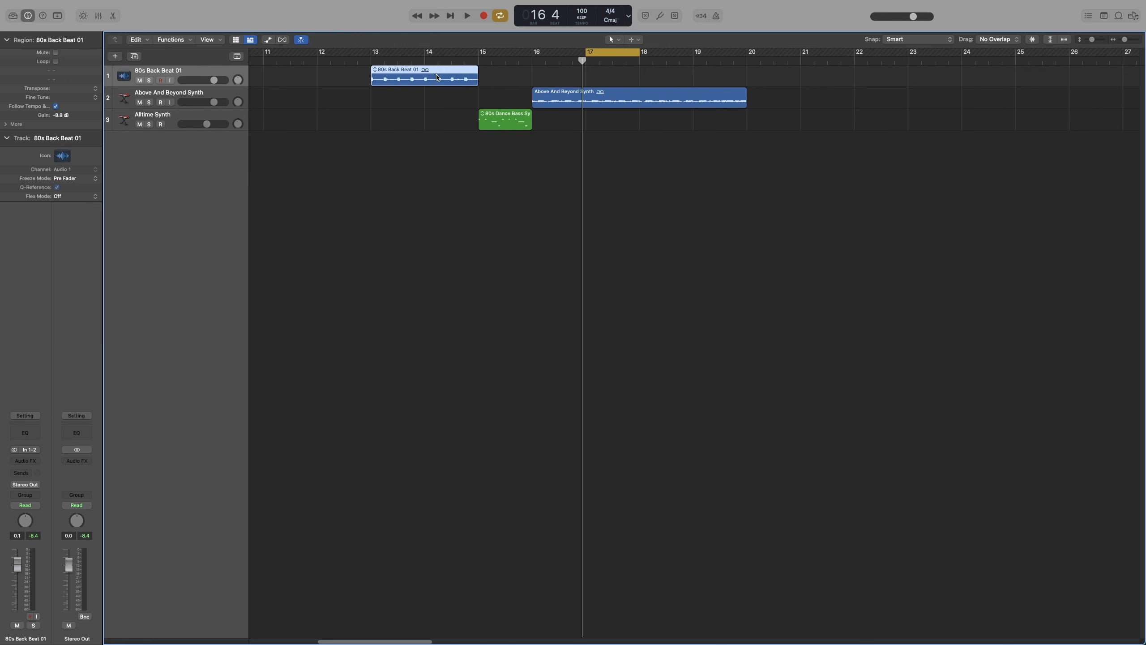
key(l)
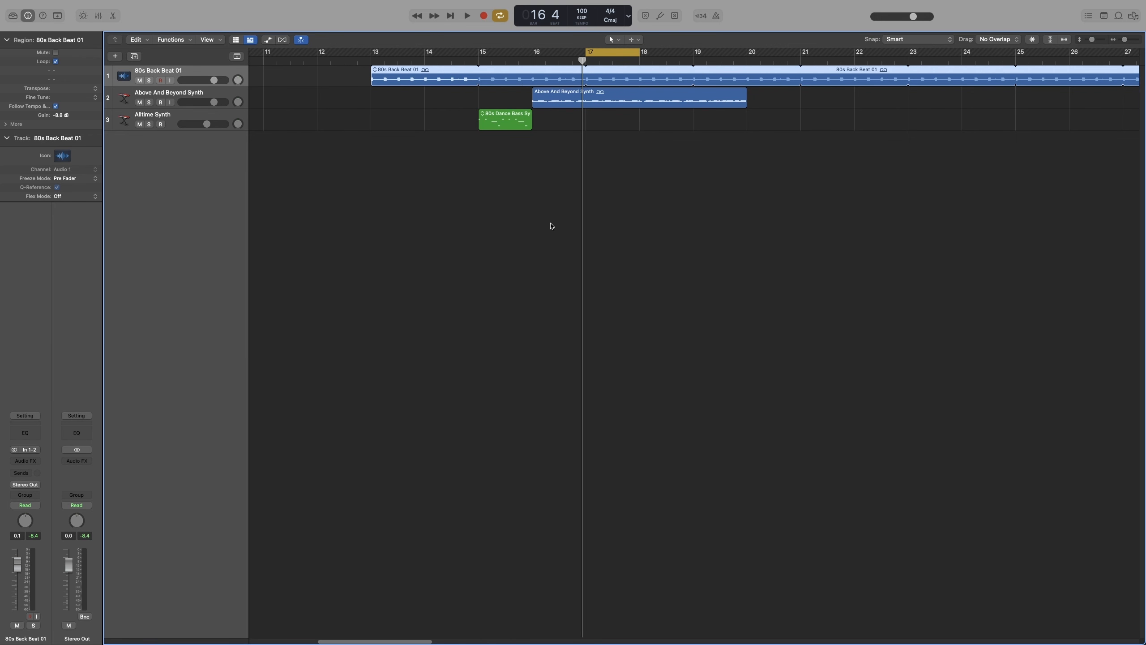
key(l)
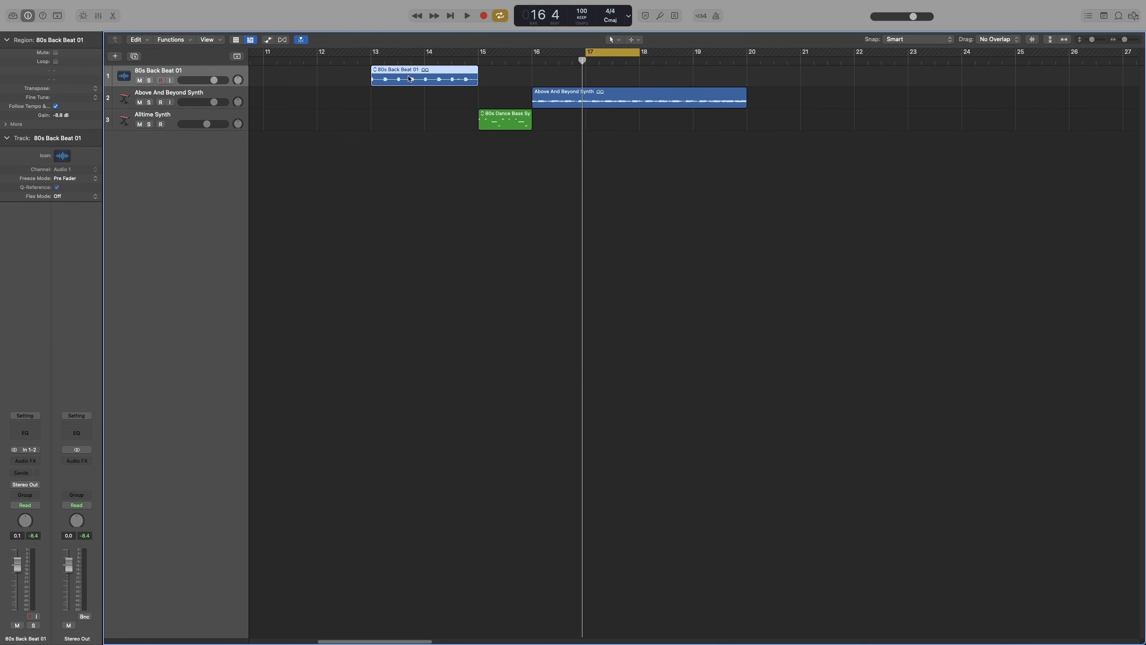
click(56, 61)
click(56, 61)
click(55, 61)
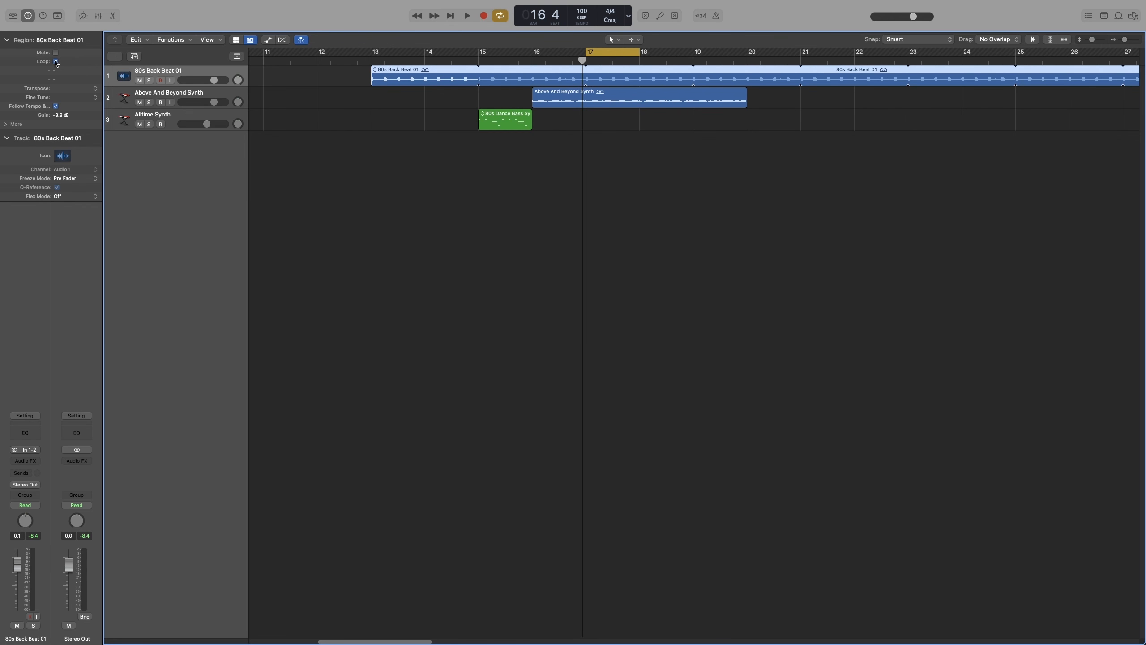
click(55, 61)
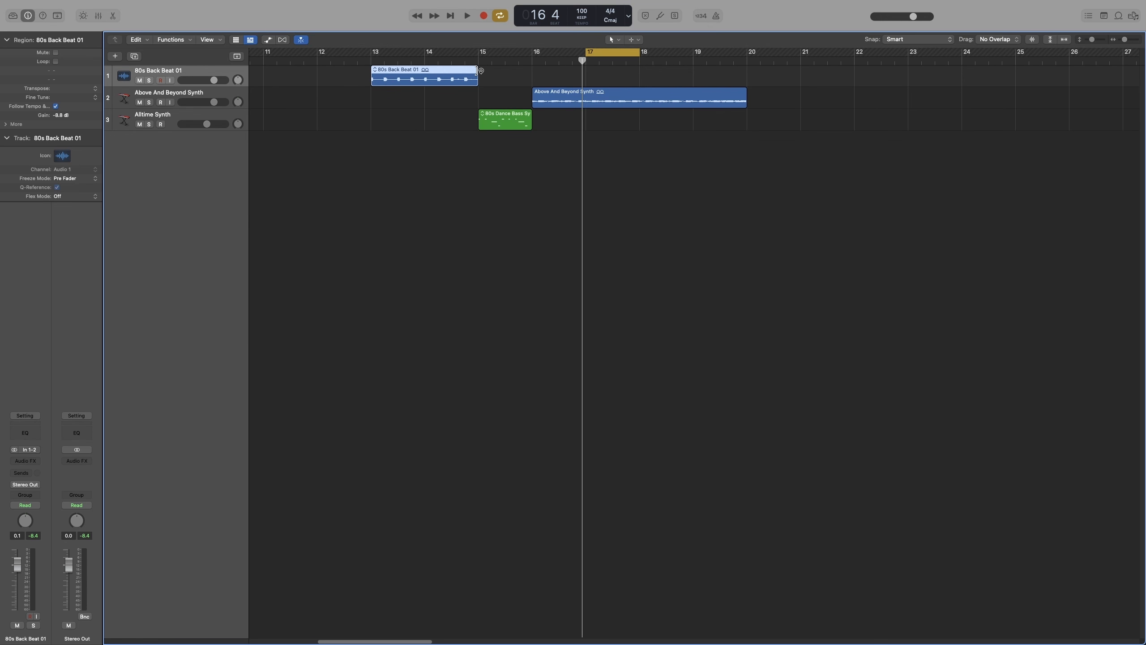
Step: Loop the 80s Back Beat 01 region out to about the middle of bar 20
drag(479, 71, 773, 78)
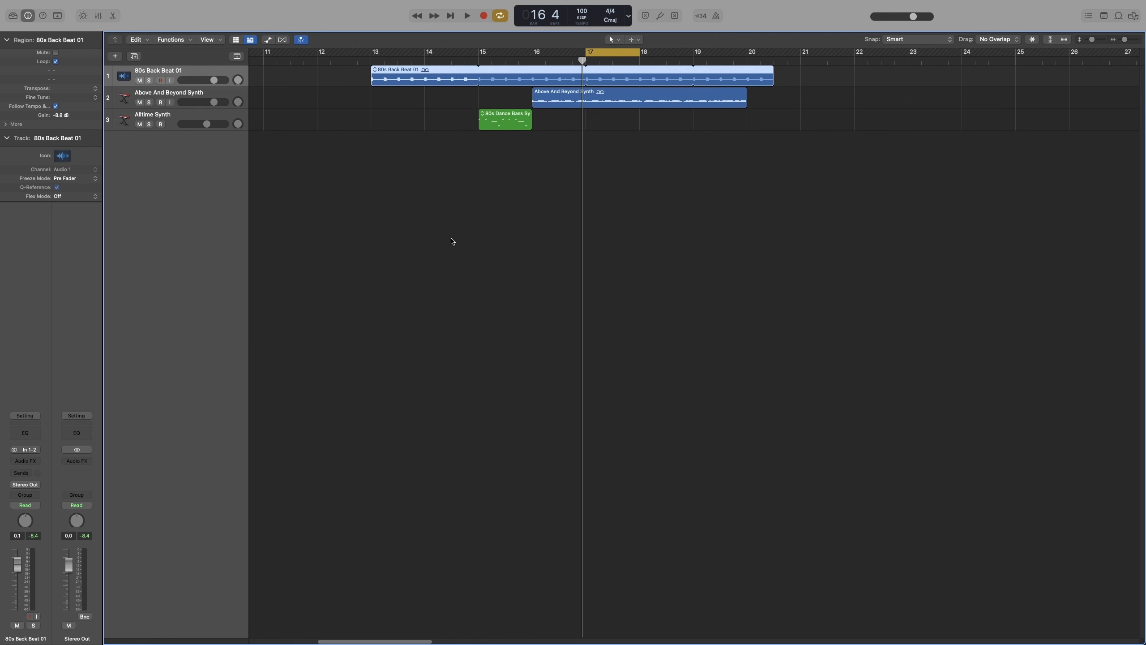
Step: Turn on Shaded loops for regions in the Tracks display preferences
key(super+comma)
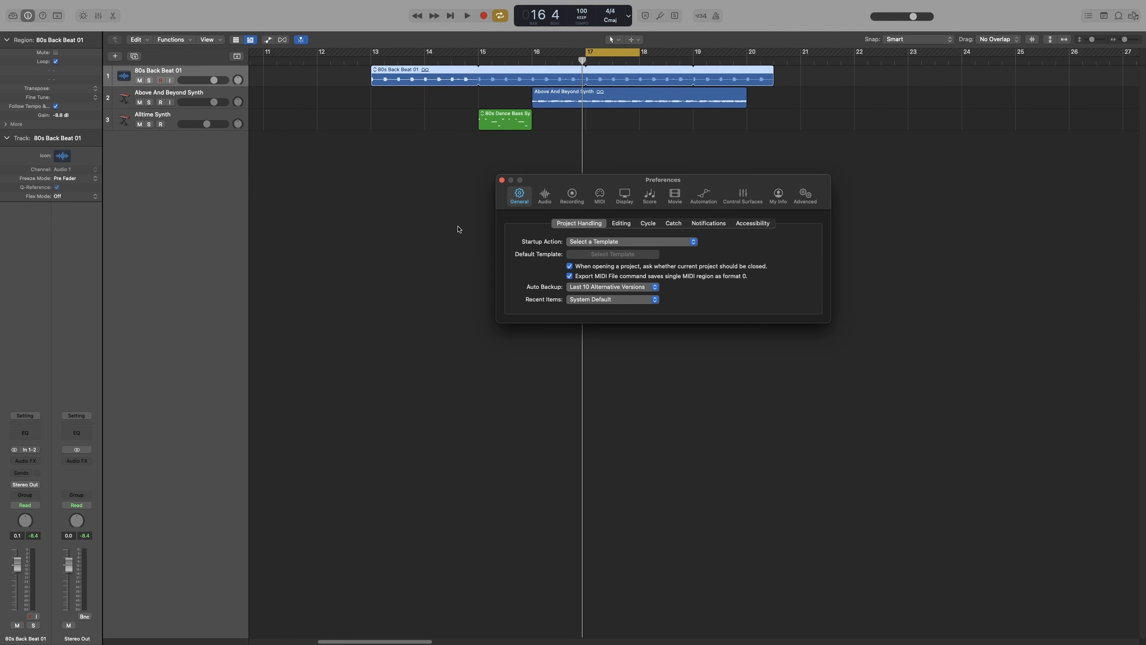
click(626, 197)
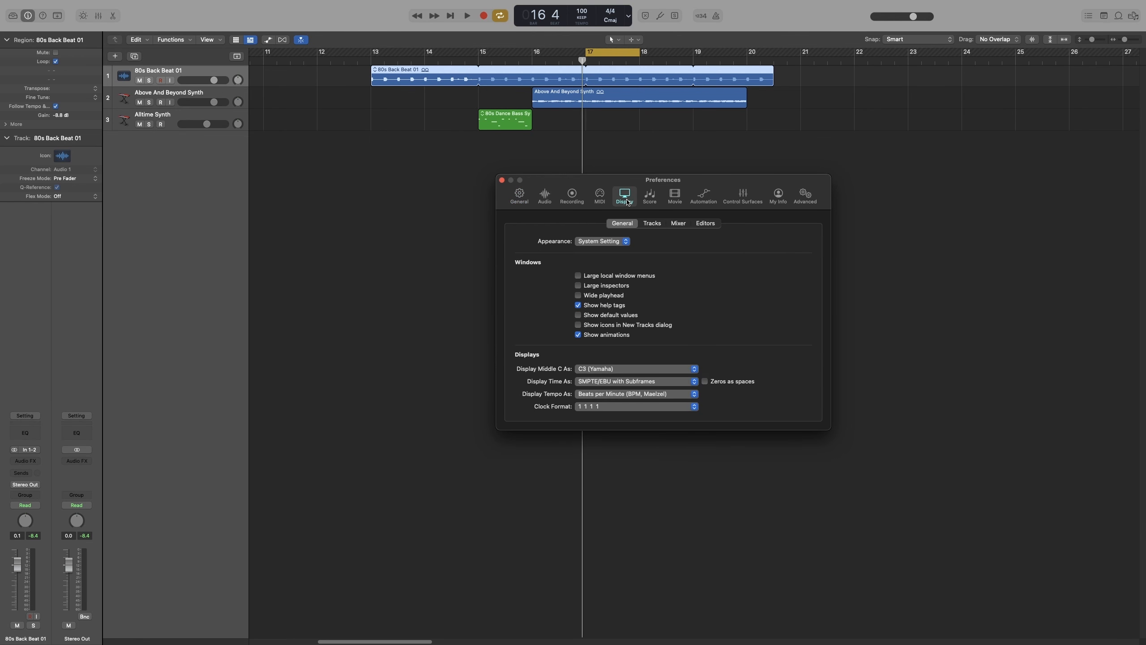
click(657, 225)
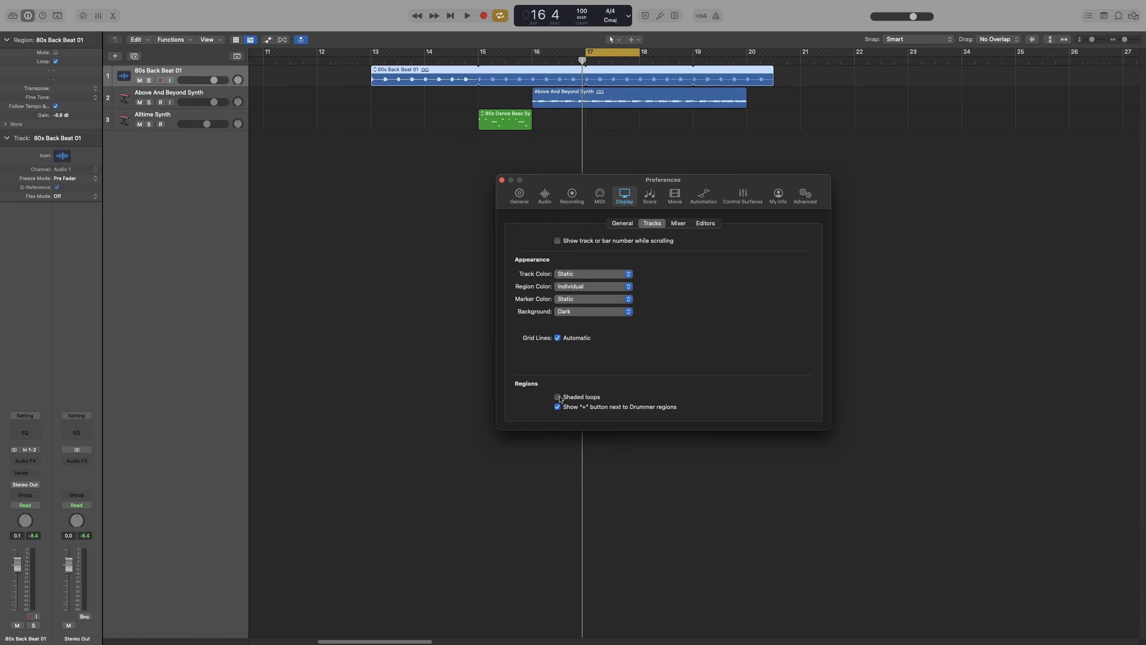
click(558, 397)
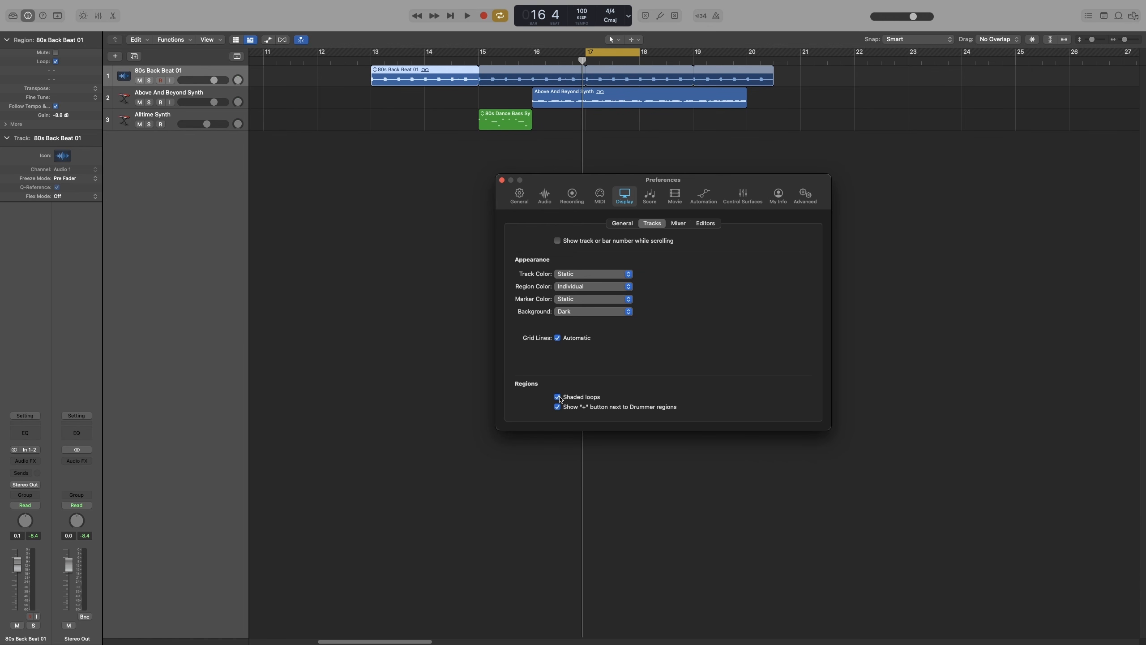